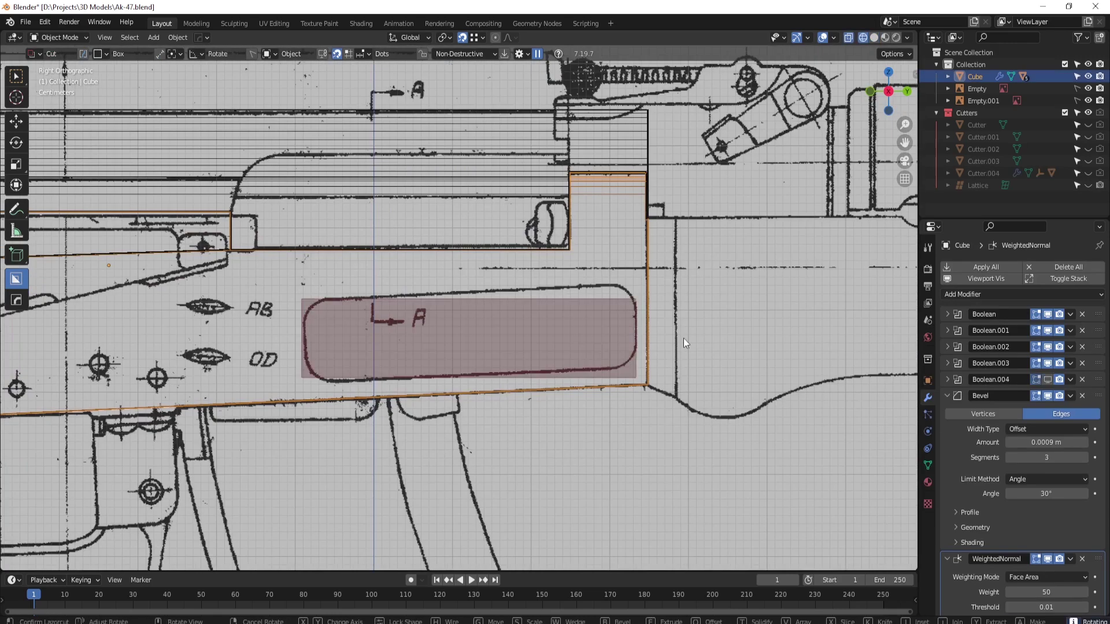
Switch the BoxCutter cutter to bevel mode for the receiver's rounded slot recess
key(b)
scroll(239, 259, up, 1)
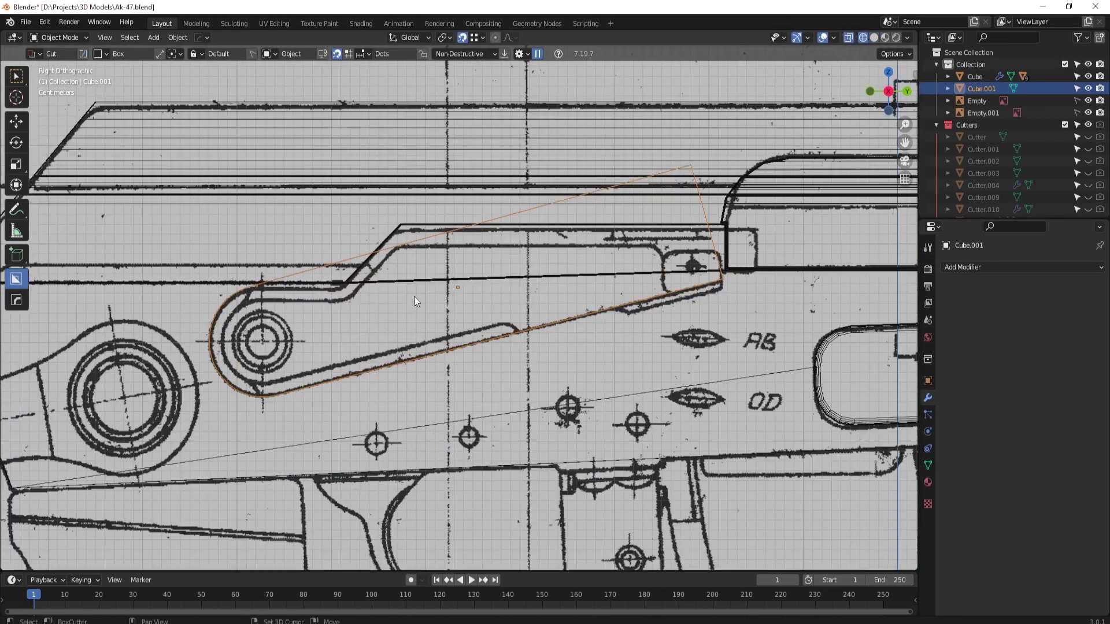
Check the model in perspective, then return to the side blueprint view and move the selected part
mouse_move(370, 264)
middle_down()
mouse_move(498, 359)
mouse_move(627, 337)
middle_up()
key(KP_3)
key(g)
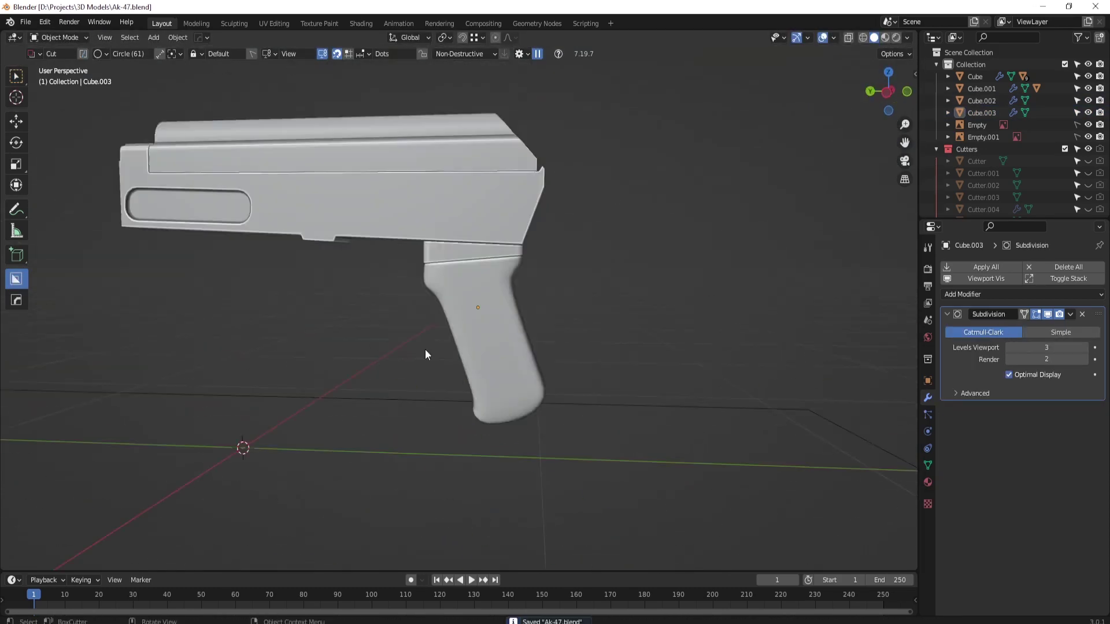
In Edit Mode, select the grip's top edge loop for bevelling
middle_drag(426, 355, 497, 347)
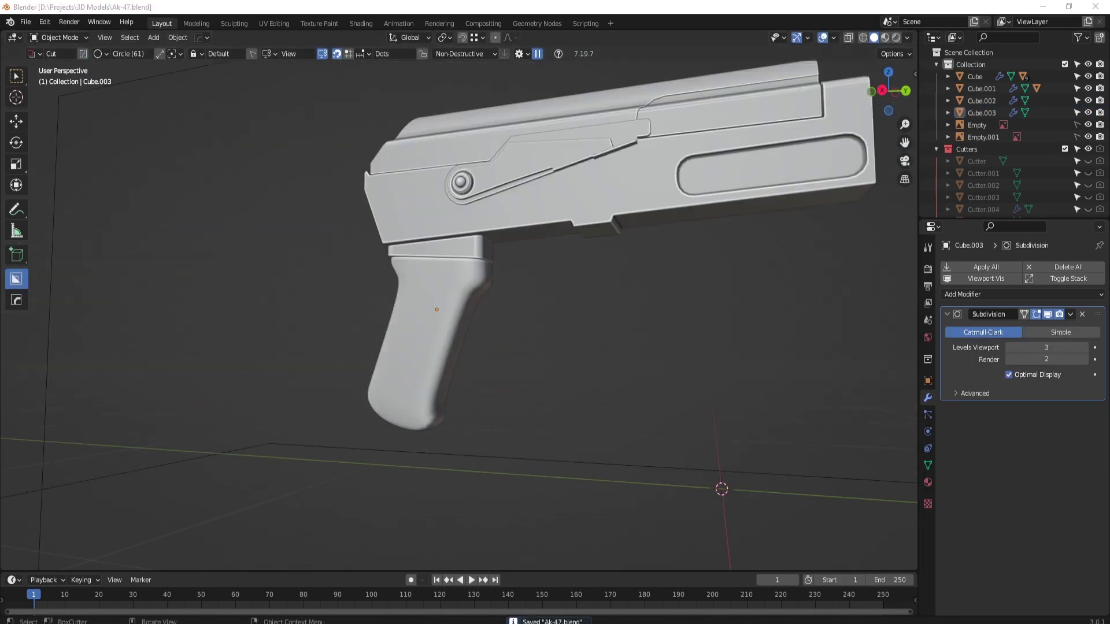
key(Tab)
scroll(536, 356, up, 5)
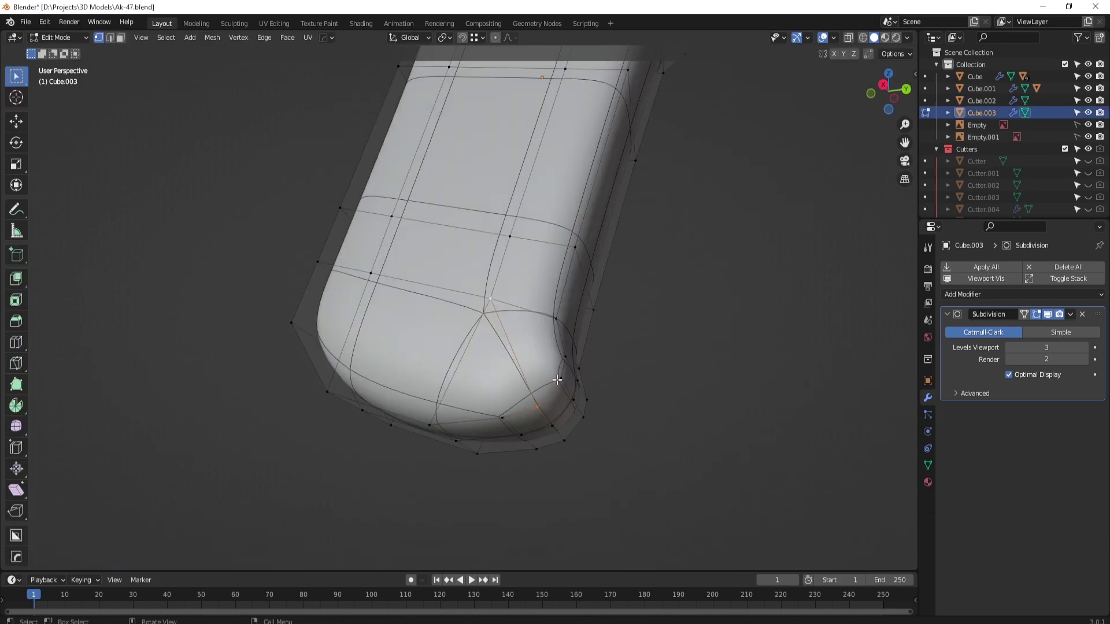
scroll(533, 328, down, 5)
middle_drag(533, 328, 689, 318)
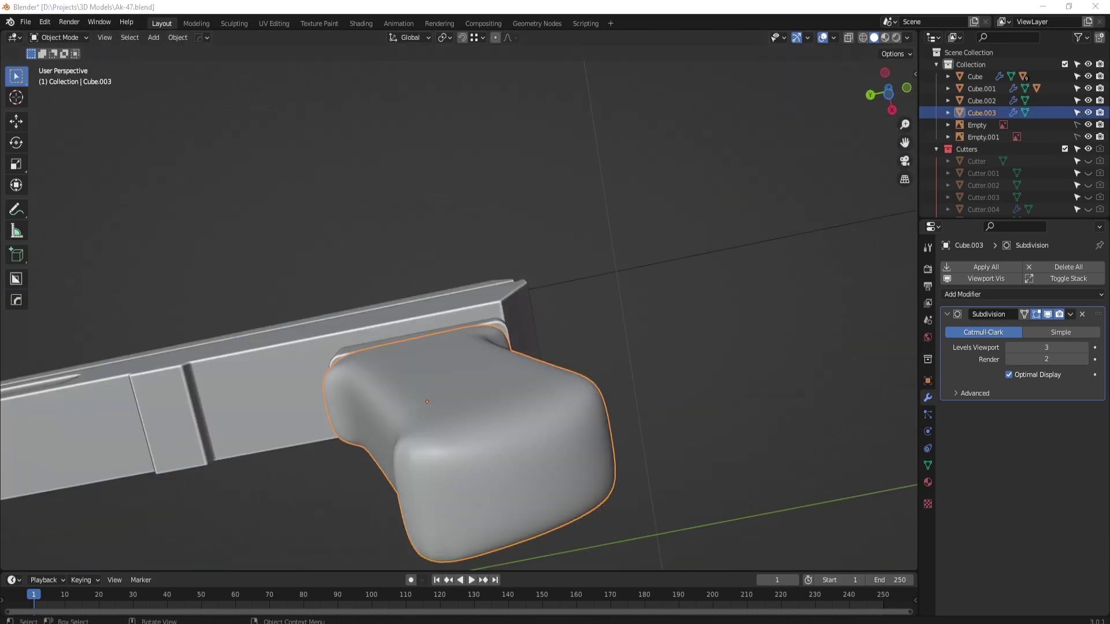
key(3)
click(432, 336)
key(2)
mouse_move(432, 336)
middle_down()
mouse_move(359, 271)
mouse_move(350, 175)
middle_up()
alt+click(350, 175)
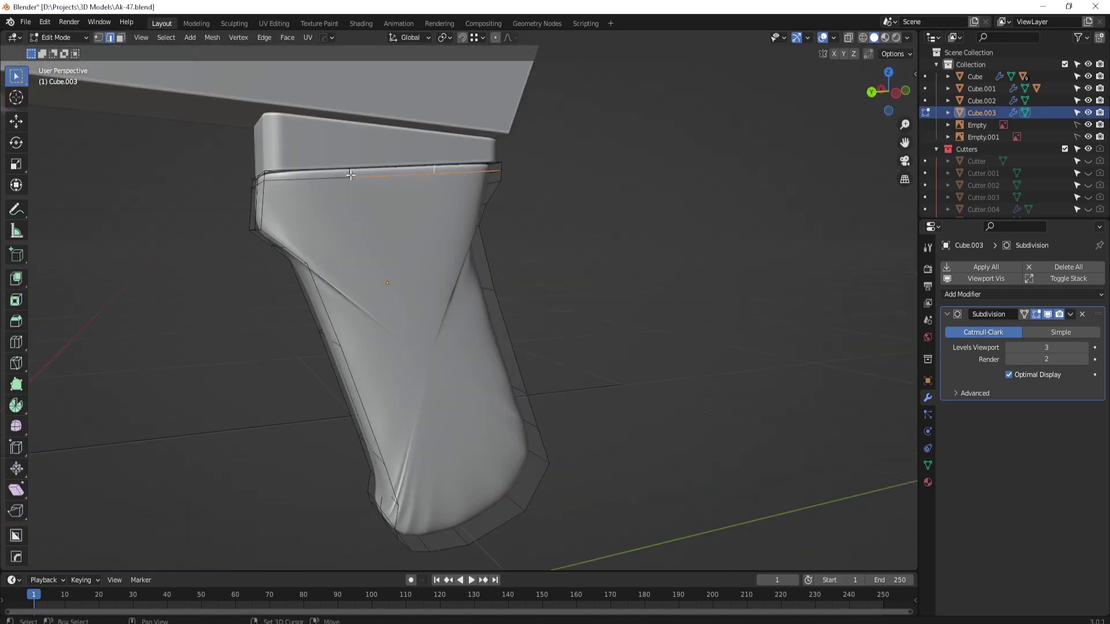
key(Escape)
scroll(586, 379, up, 4)
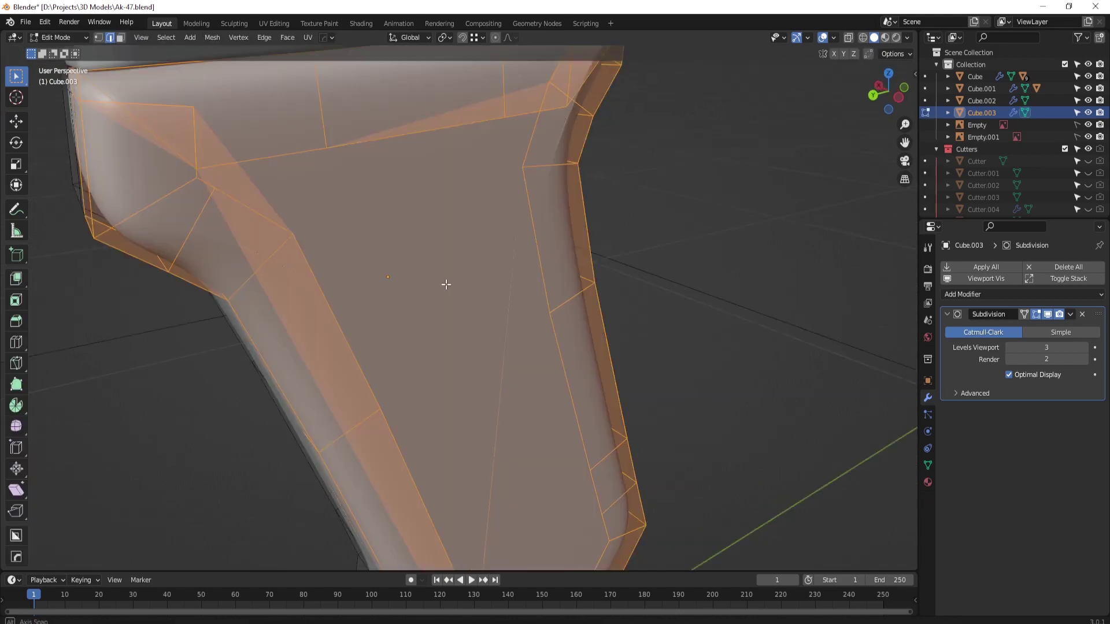
Slide a side vertex, then dissolve edges on the isolated grip
key(1)
click(276, 254)
key(shift+v)
click(286, 273)
scroll(286, 273, down, 5)
mouse_move(288, 260)
middle_down()
mouse_move(622, 339)
mouse_move(565, 404)
mouse_move(403, 266)
mouse_move(460, 170)
middle_up()
key(slash)
key(ctrl+x)
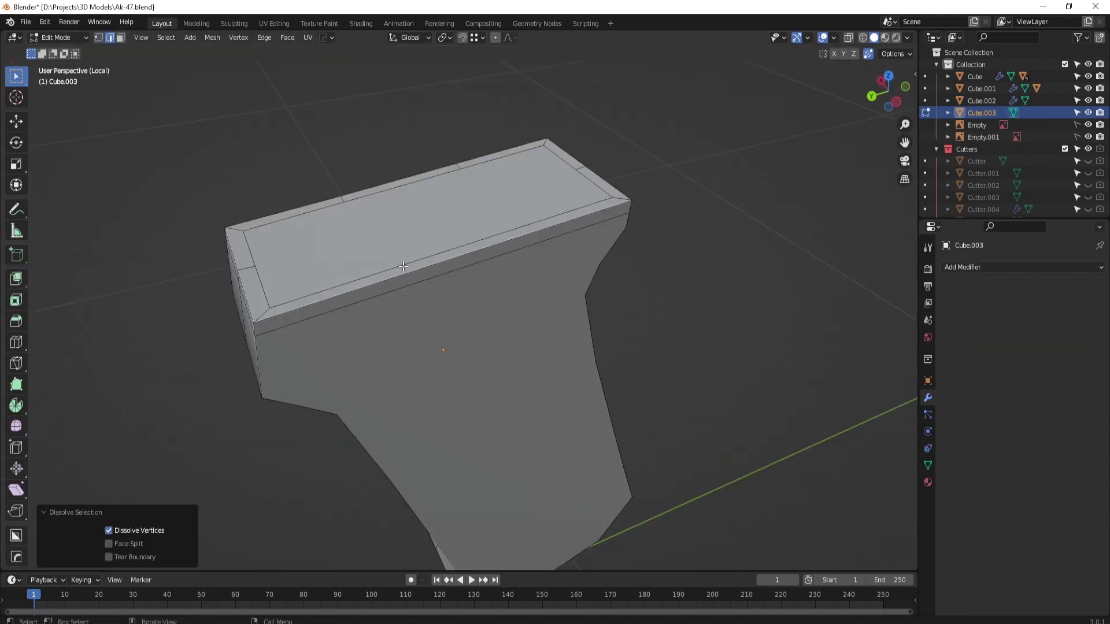
alt+click(460, 170)
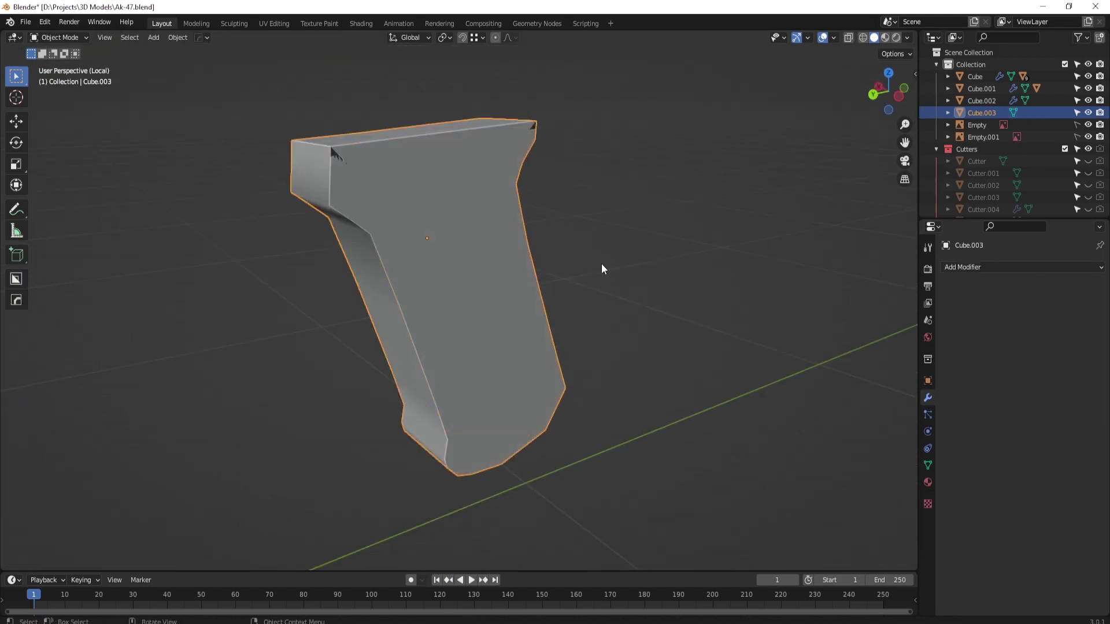
Bevel the side face's boundary edges and add weighted normal shading to the grip
key(Tab)
middle_drag(601, 268, 545, 305)
key(ctrl+b)
click(537, 372)
key(Tab)
mouse_move(538, 372)
middle_down()
mouse_move(595, 403)
mouse_move(910, 379)
middle_up()
key(Tab)
Bevel the grip's right contour edge path with extra segments and dissolve faces into one
ctrl+click(507, 329)
mouse_move(507, 330)
middle_down()
mouse_move(400, 309)
mouse_move(660, 309)
middle_up()
key(ctrl+b)
click(660, 310)
key(ctrl+b)
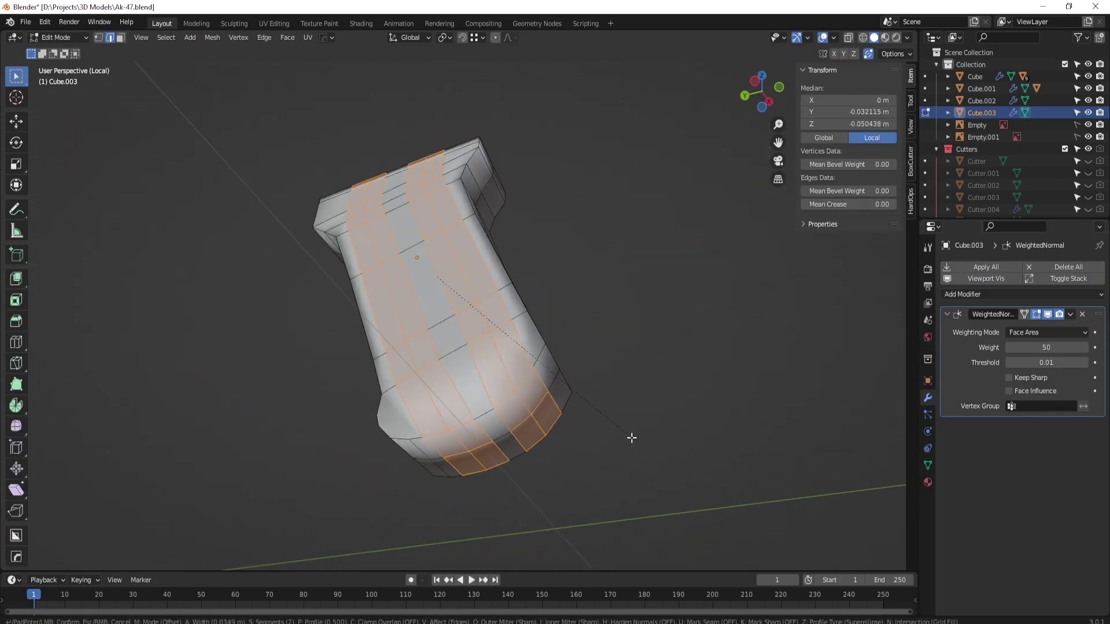
click(631, 438)
middle_drag(631, 438, 504, 475)
key(ctrl+x)
Move an edge along the grip top, then delete the old grip to start over
middle_drag(476, 302, 498, 310)
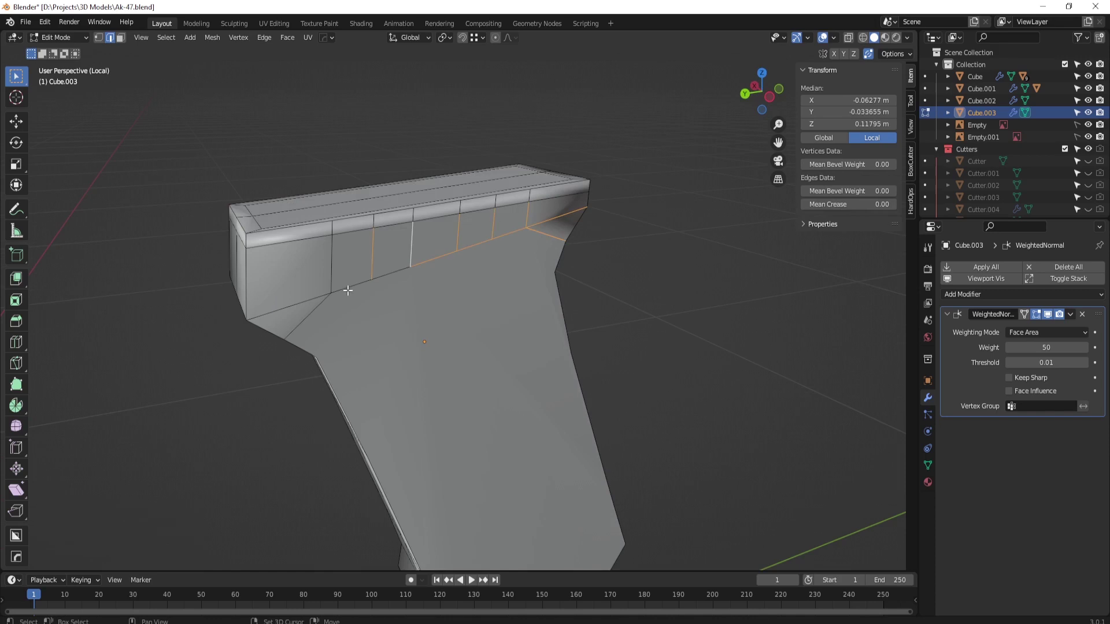
middle_drag(347, 290, 568, 364)
scroll(567, 364, down, 3)
scroll(567, 364, up, 3)
click(588, 281)
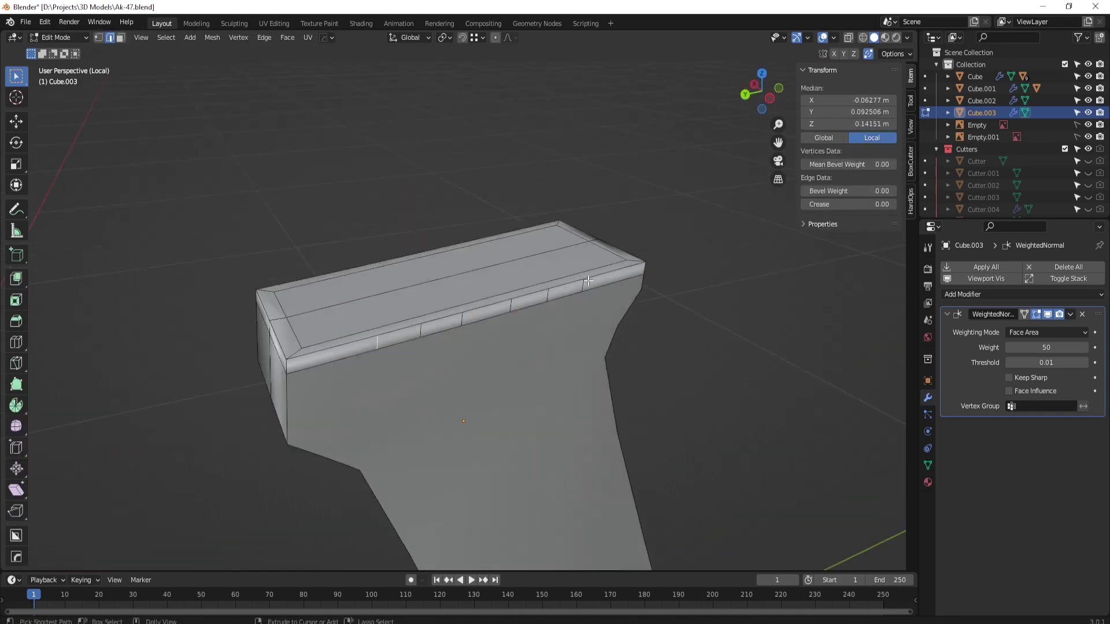
mouse_move(410, 336)
middle_down()
mouse_move(627, 416)
mouse_move(581, 427)
mouse_move(506, 265)
mouse_move(563, 352)
mouse_move(511, 294)
middle_up()
key(Tab)
key(KP_Divide)
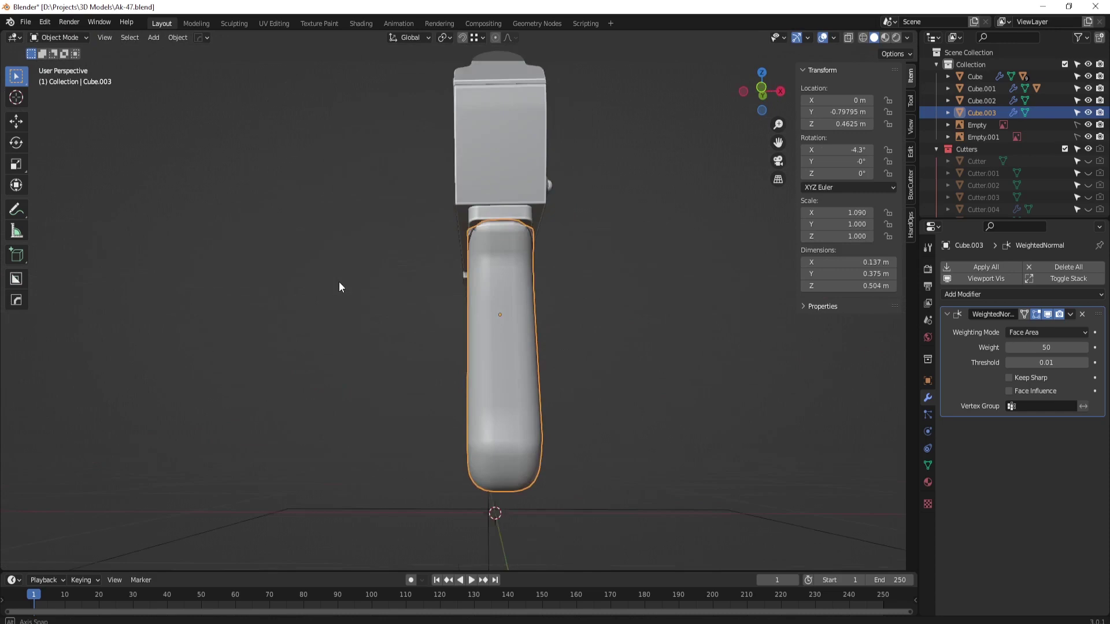
key(Delete)
Start a new grip by placing and extruding vertices along the blueprint grip outline
scroll(516, 254, up, 3)
key(g)
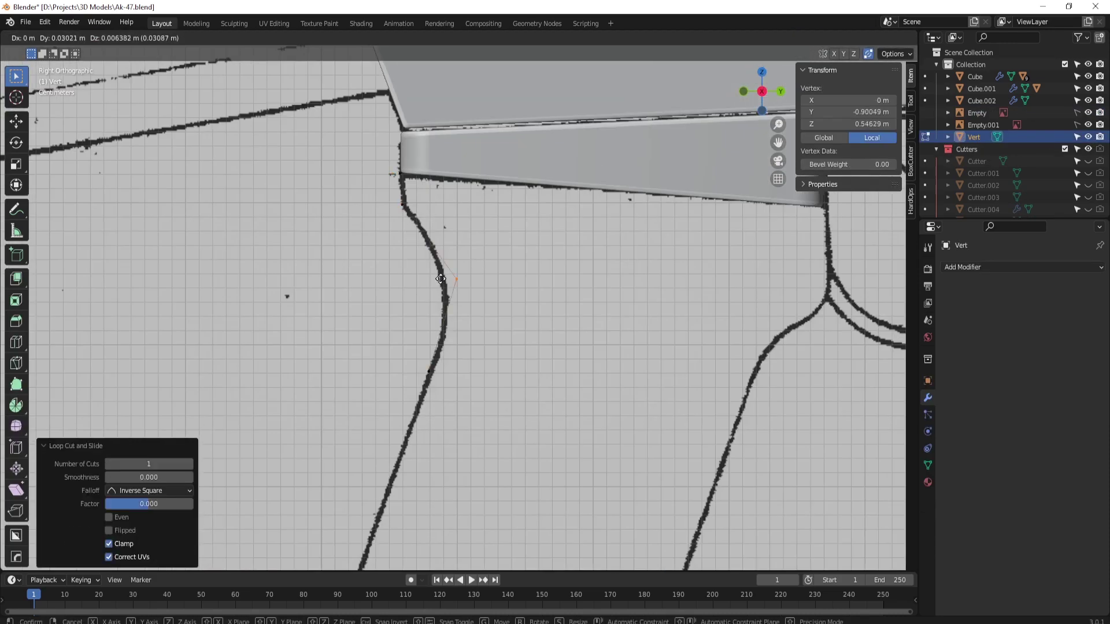
click(441, 279)
scroll(440, 279, down, 3)
key(e)
scroll(449, 241, up, 3)
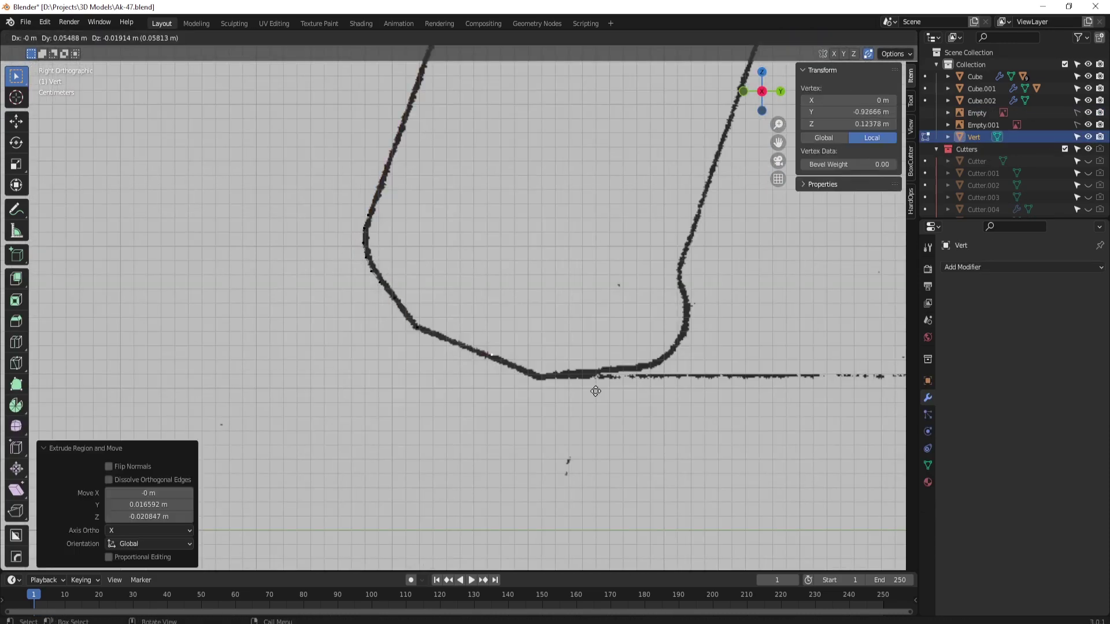
click(596, 391)
shift+middle_drag(596, 392, 434, 429)
ctrl+right_click(501, 356)
Add the remaining outline points from the trigger-guard junction to the grip bottom
click(618, 422)
scroll(618, 422, down, 3)
scroll(521, 328, up, 3)
key(g)
click(521, 327)
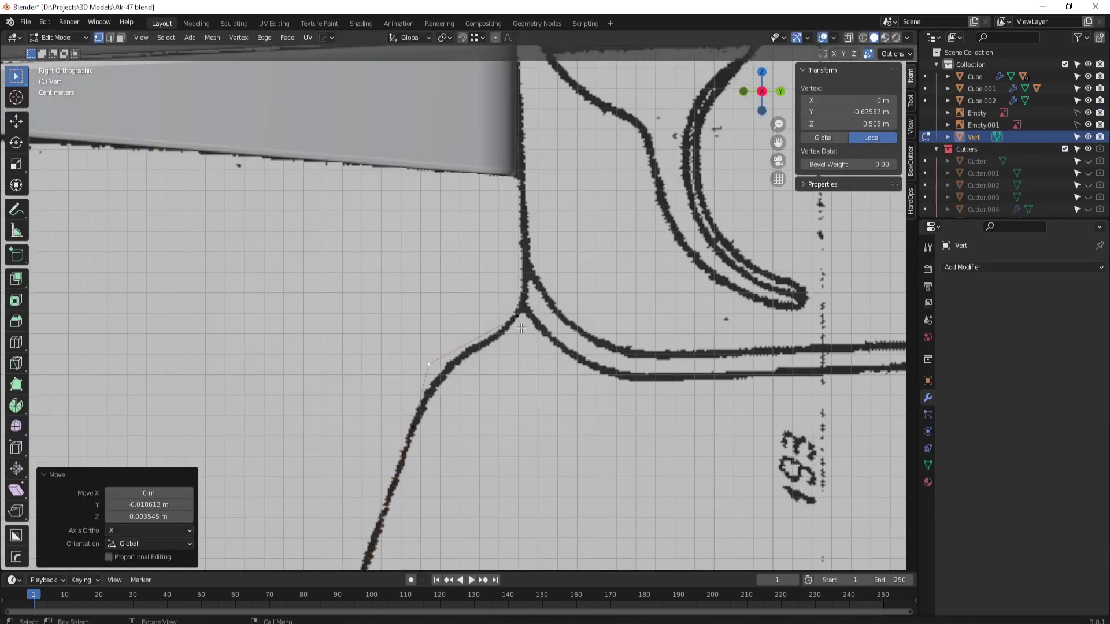
click(568, 407)
scroll(568, 407, down, 4)
Isolate the traced grip outline and reposition a vertex at the grip bottom
key(Tab)
key(KP_Divide)
middle_drag(405, 324, 443, 345)
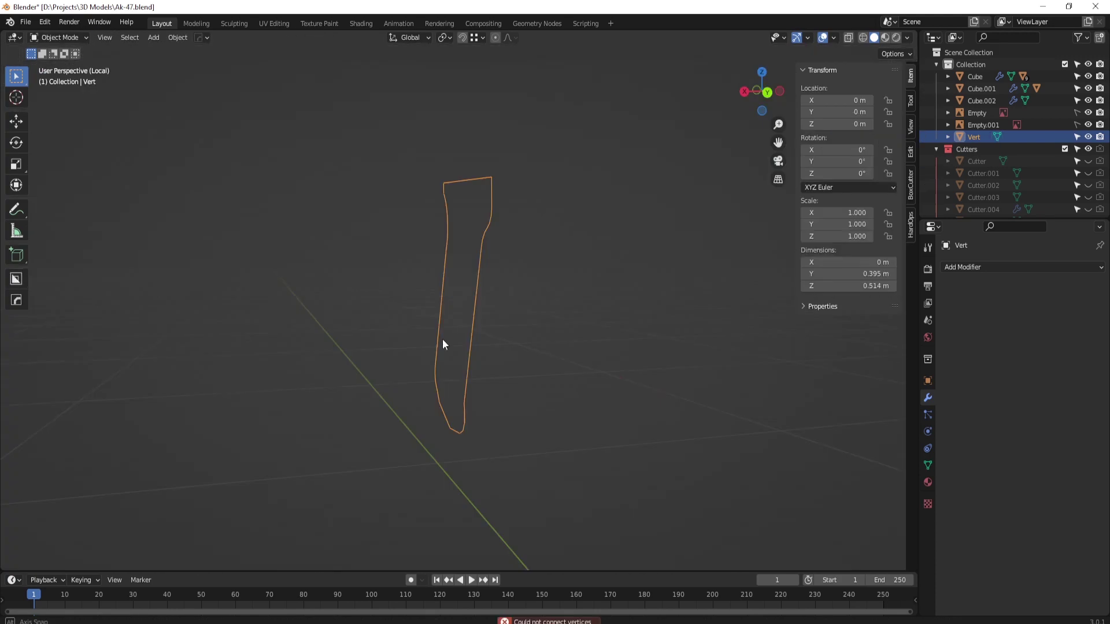
middle_drag(599, 346, 558, 376)
scroll(558, 376, up, 3)
click(545, 297)
scroll(545, 297, up, 2)
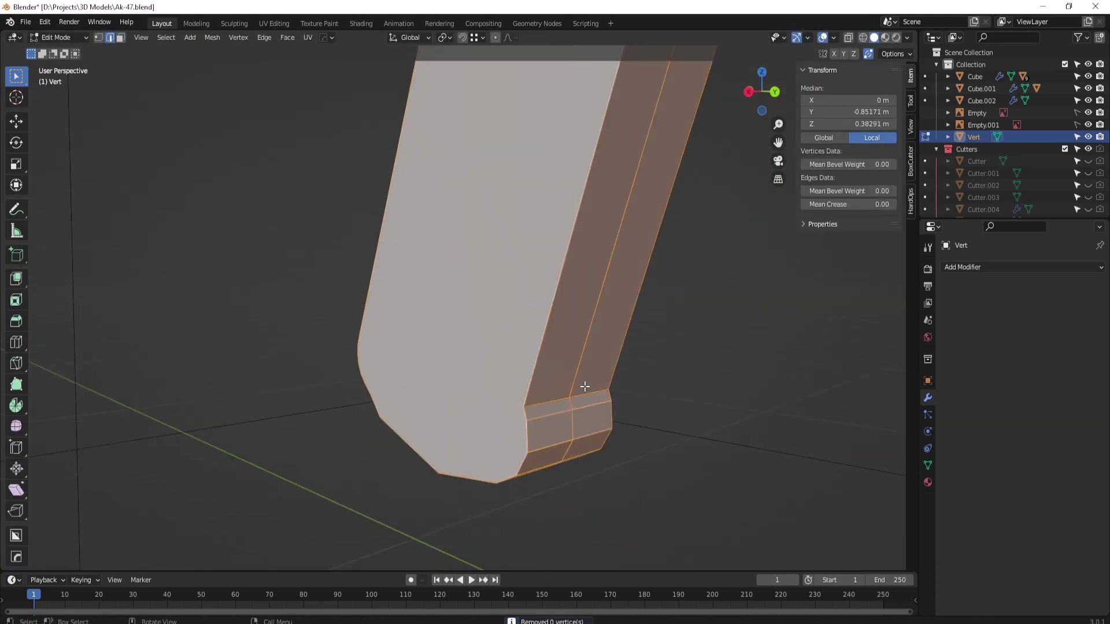
key(g)
key(Escape)
key(Tab)
scroll(558, 340, down, 4)
mouse_move(558, 340)
middle_down()
mouse_move(539, 286)
mouse_move(568, 322)
mouse_move(518, 315)
middle_up()
scroll(538, 286, up, 3)
Mirror the grip across its width, trying and cancelling a bevel
key(alt+x)
click(488, 434)
scroll(520, 310, up, 3)
key(ctrl+b)
key(Escape)
scroll(515, 272, down, 3)
Save the file and select the large face at the grip top
key(Tab)
scroll(515, 271, up, 3)
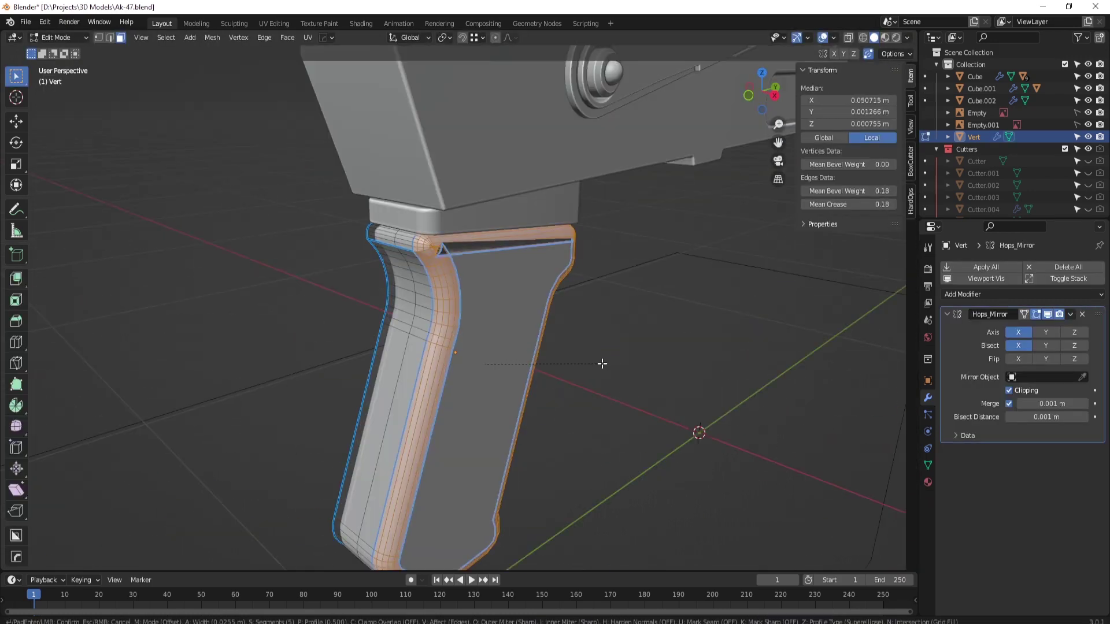
scroll(371, 276, up, 3)
middle_drag(370, 276, 416, 289)
key(3)
key(ctrl+s)
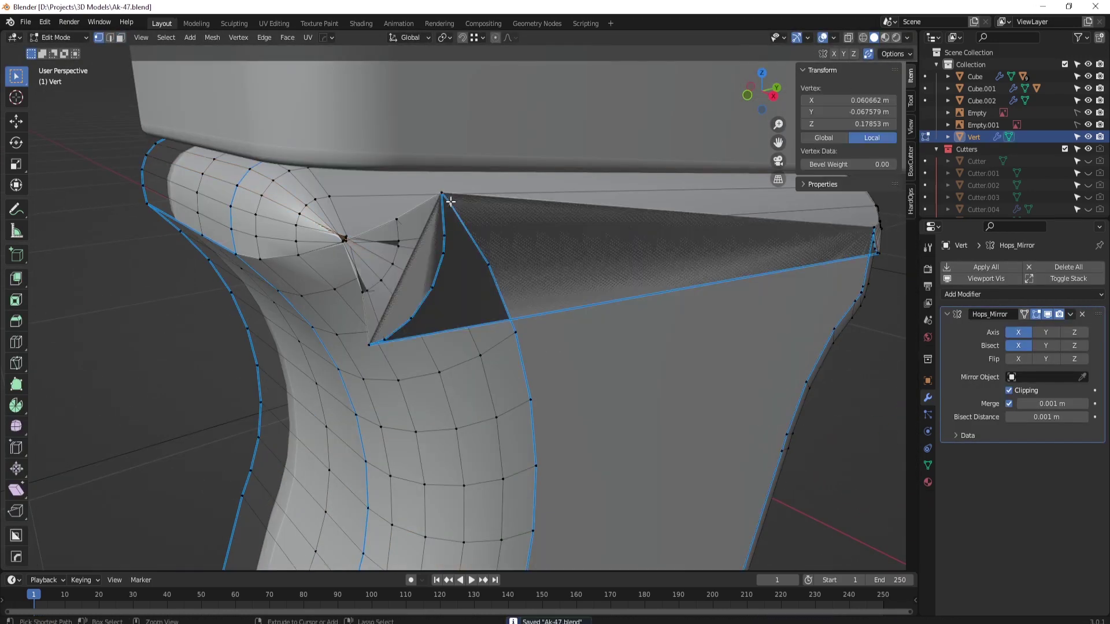
scroll(450, 201, up, 3)
click(451, 202)
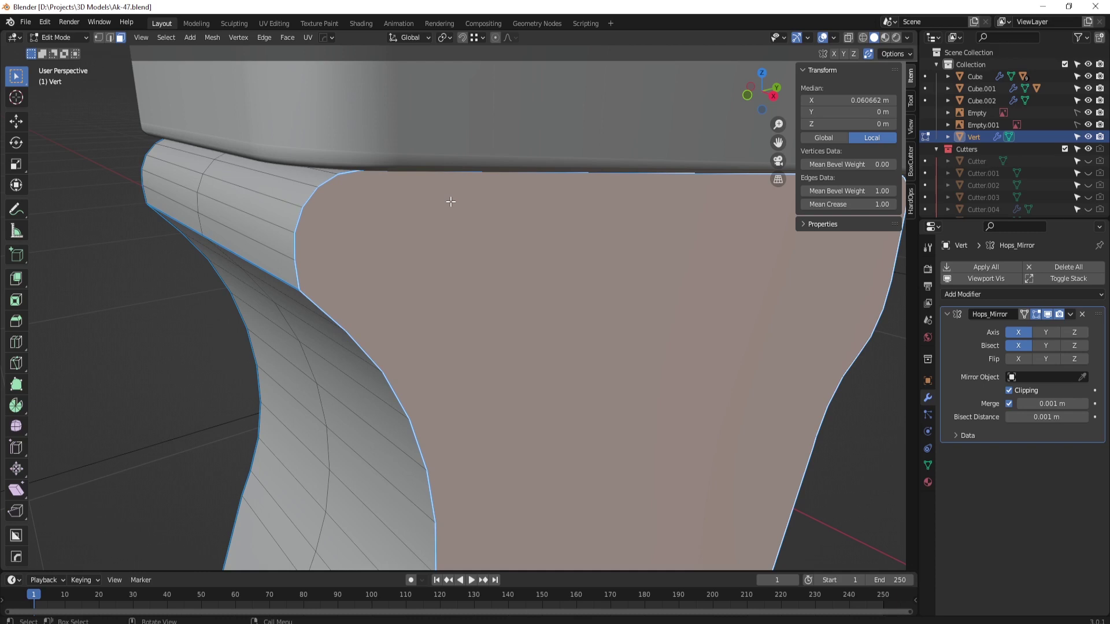
scroll(450, 201, down, 5)
scroll(390, 271, down, 3)
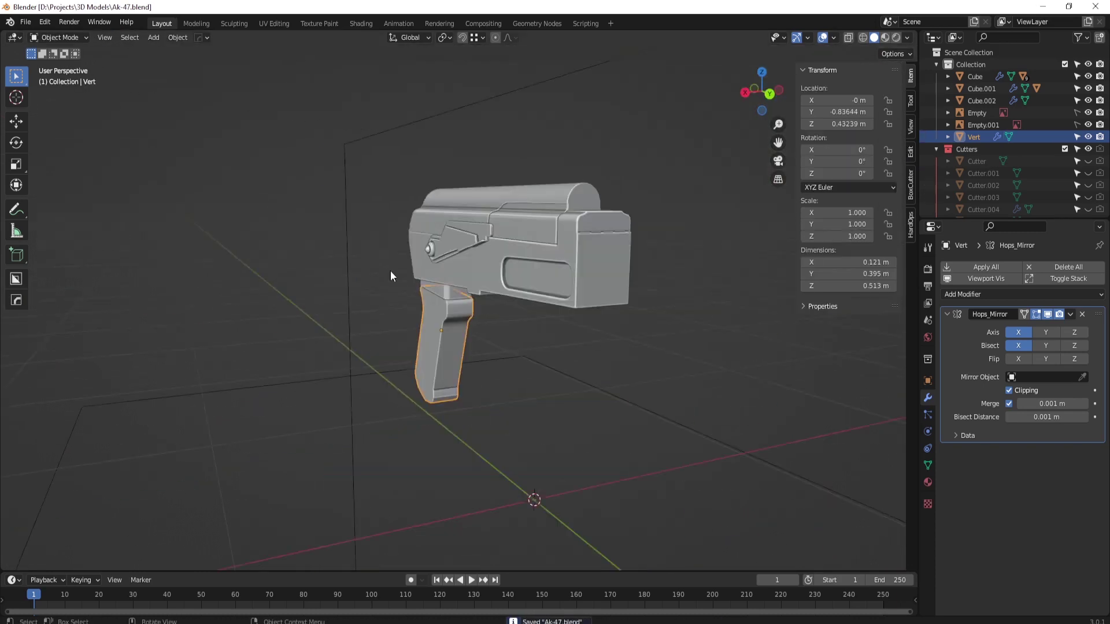
key(Tab)
key(KP_Divide)
Flatten the grip's top edge loop to one height with S Z 0
key(Tab)
key(1)
scroll(603, 230, up, 4)
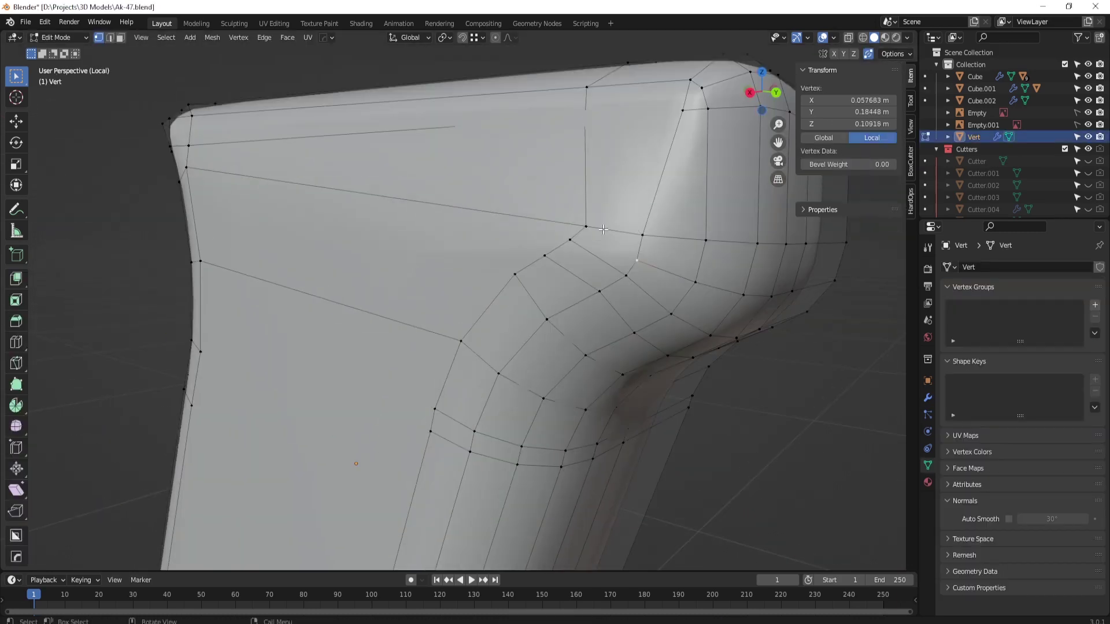
scroll(608, 259, down, 5)
scroll(371, 252, up, 5)
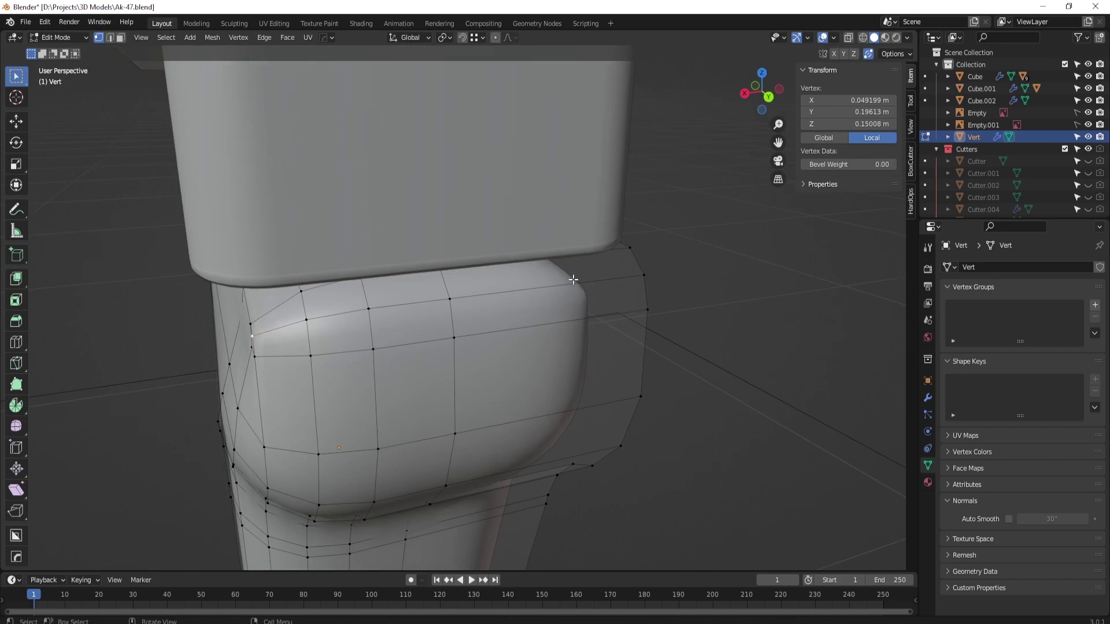
middle_drag(372, 252, 634, 292)
alt+click(634, 292)
key(s)
key(z)
key(0)
key(Return)
key(ctrl+z)
scroll(466, 331, down, 6)
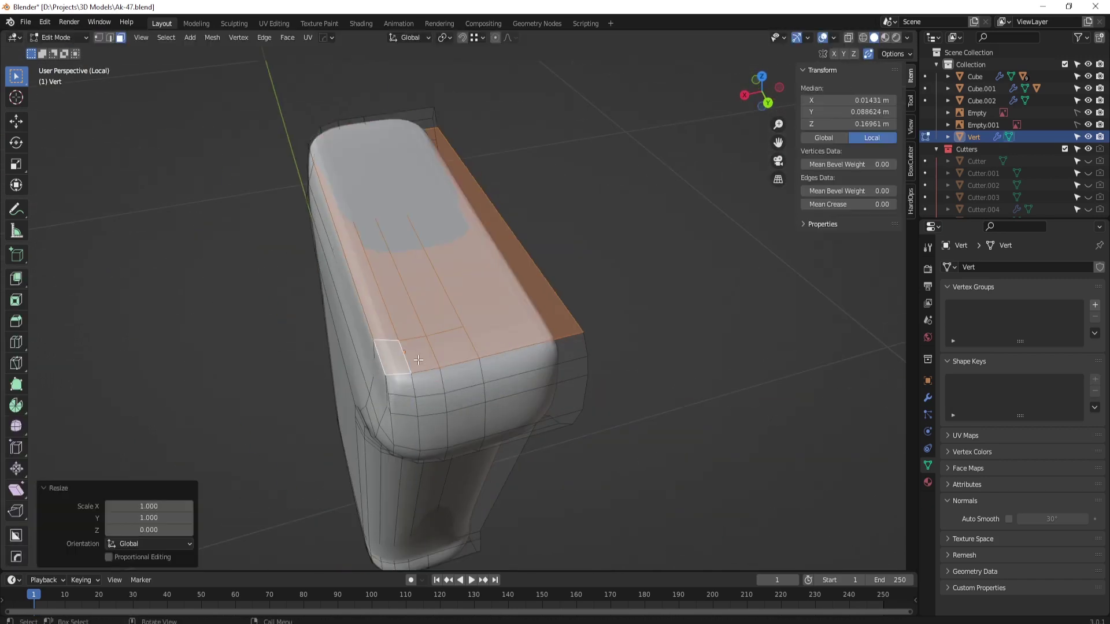
middle_drag(419, 359, 439, 347)
Check the grip against the receiver and slide its top corner vertex along the edge
key(KP_Divide)
scroll(462, 331, down, 5)
scroll(511, 370, up, 4)
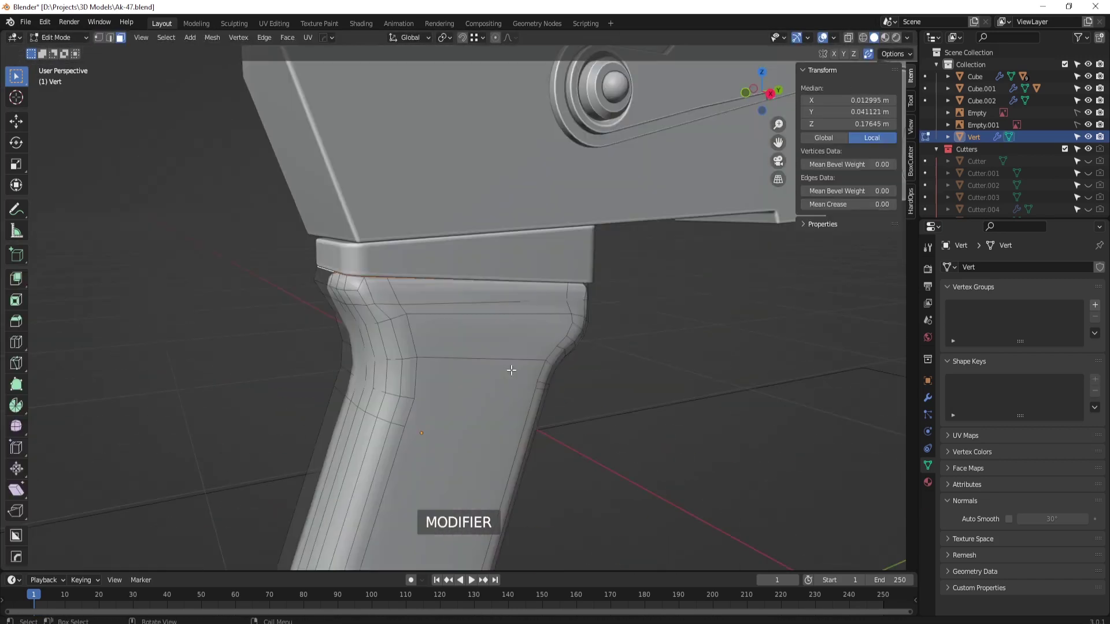
scroll(668, 409, down, 3)
key(KP_Divide)
key(alt+z)
click(928, 398)
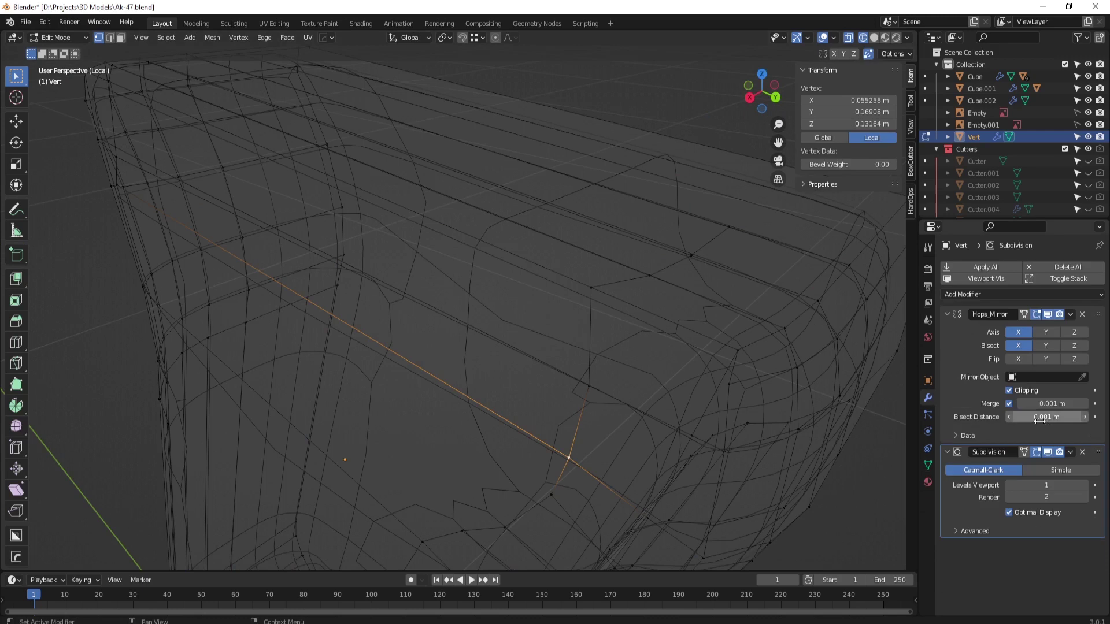
key(alt+z)
key(g)
middle_drag(373, 280, 404, 347)
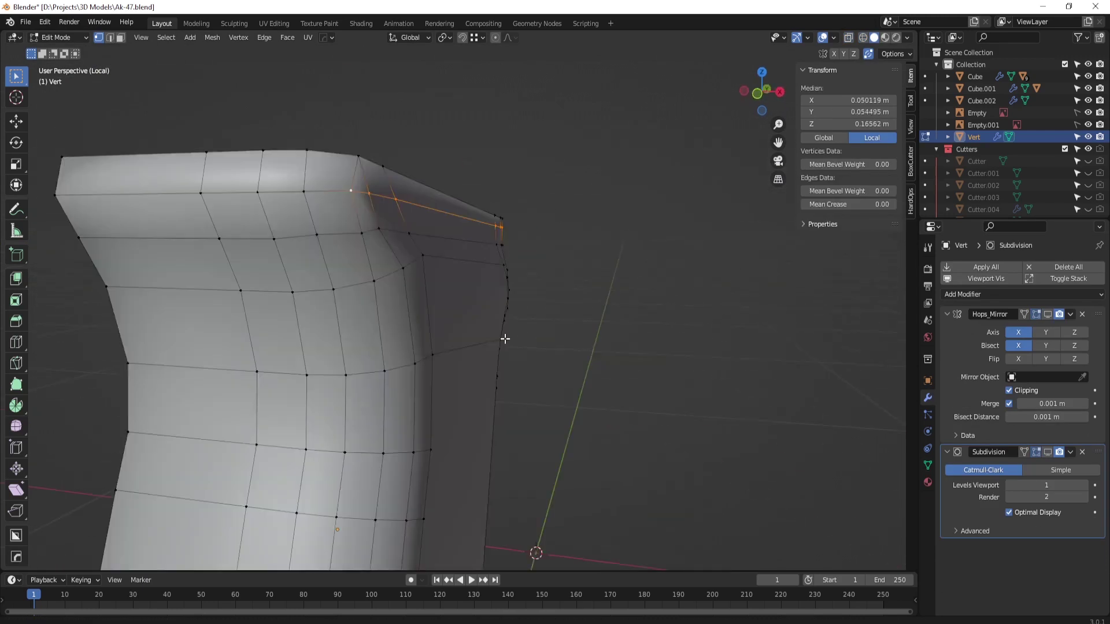
click(388, 375)
key(shift+v)
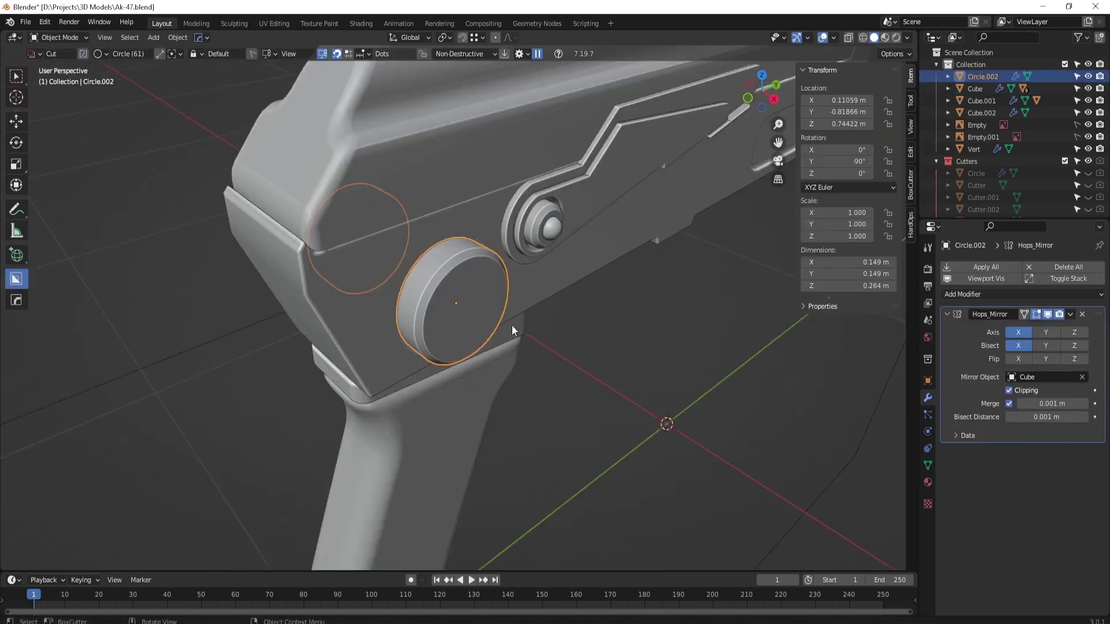
Scale the circular cutter at the stock pivot and bevel the cut receiver's edges
key(s)
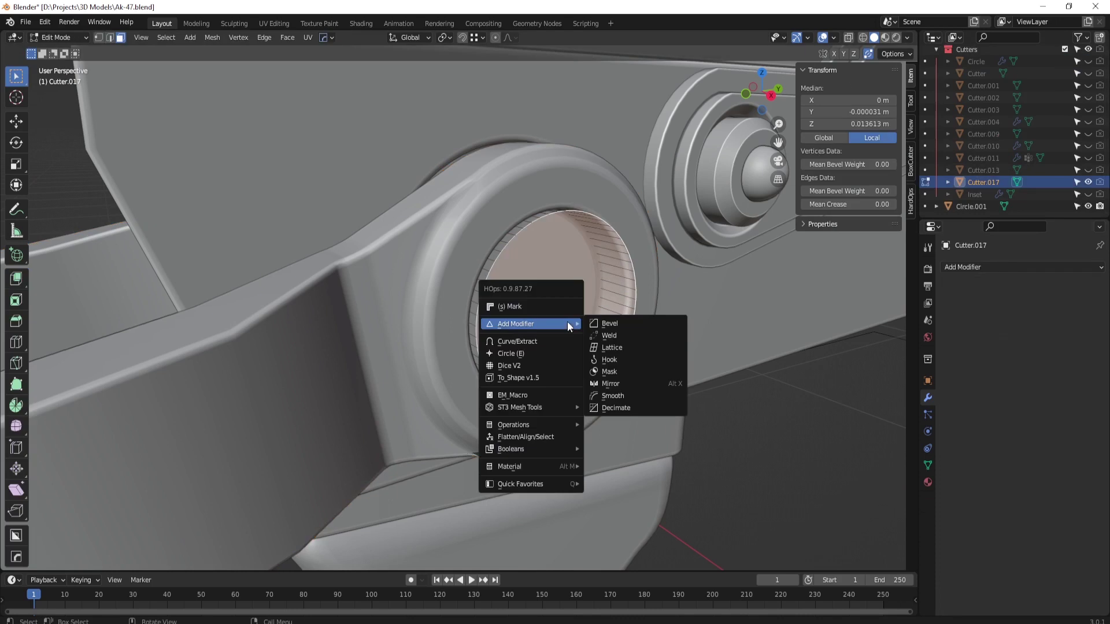
click(613, 323)
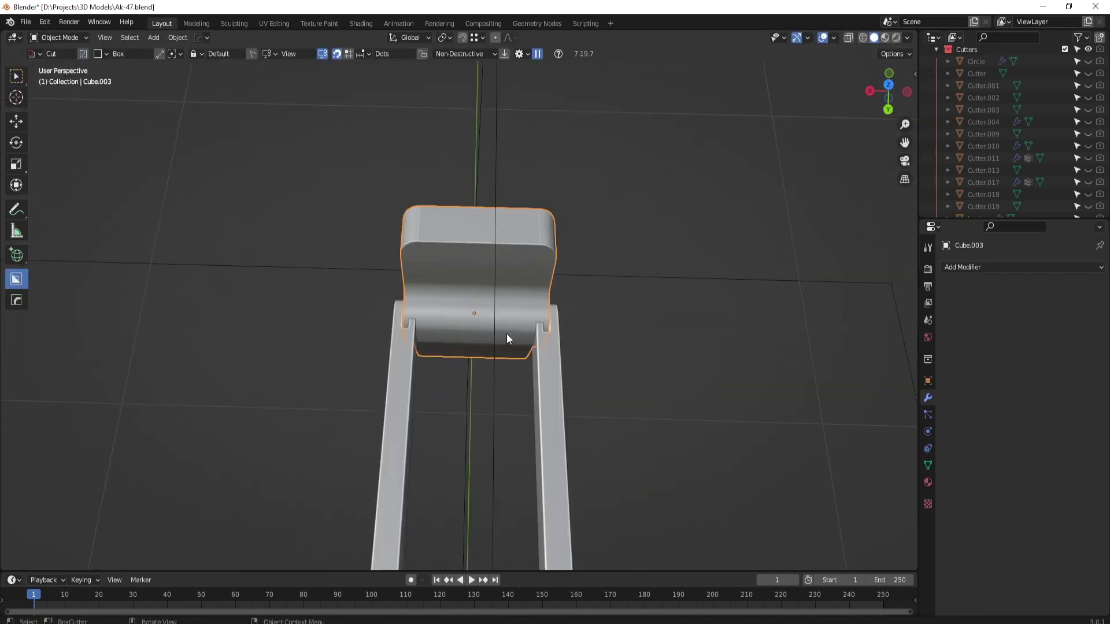
View the stock from the side and select an edge loop on the butt plate
middle_drag(507, 337, 439, 313)
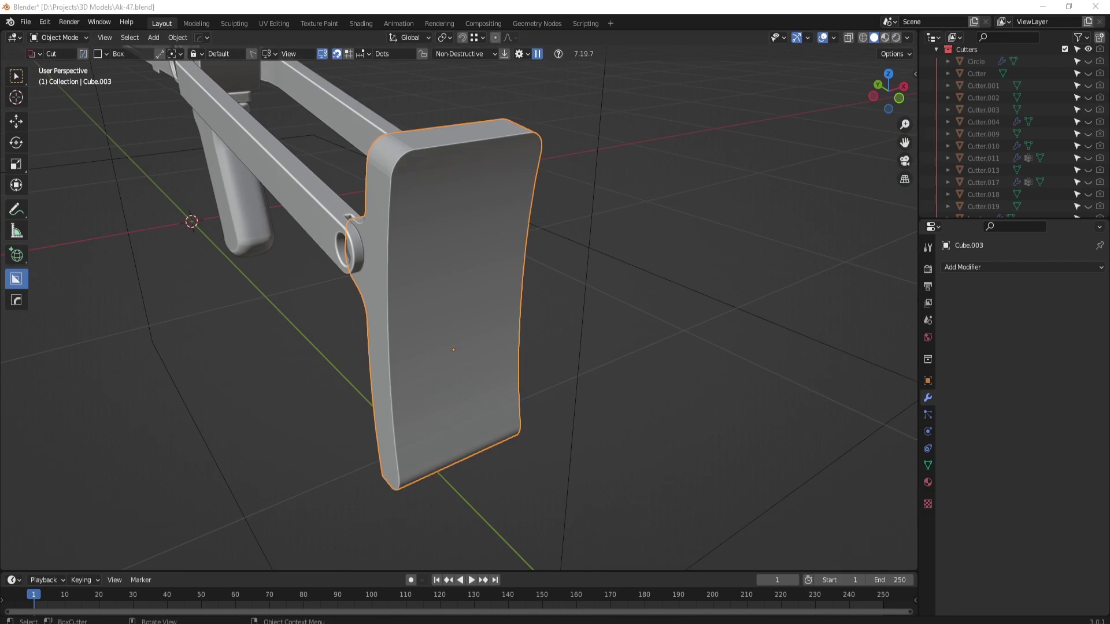
alt+click(459, 409)
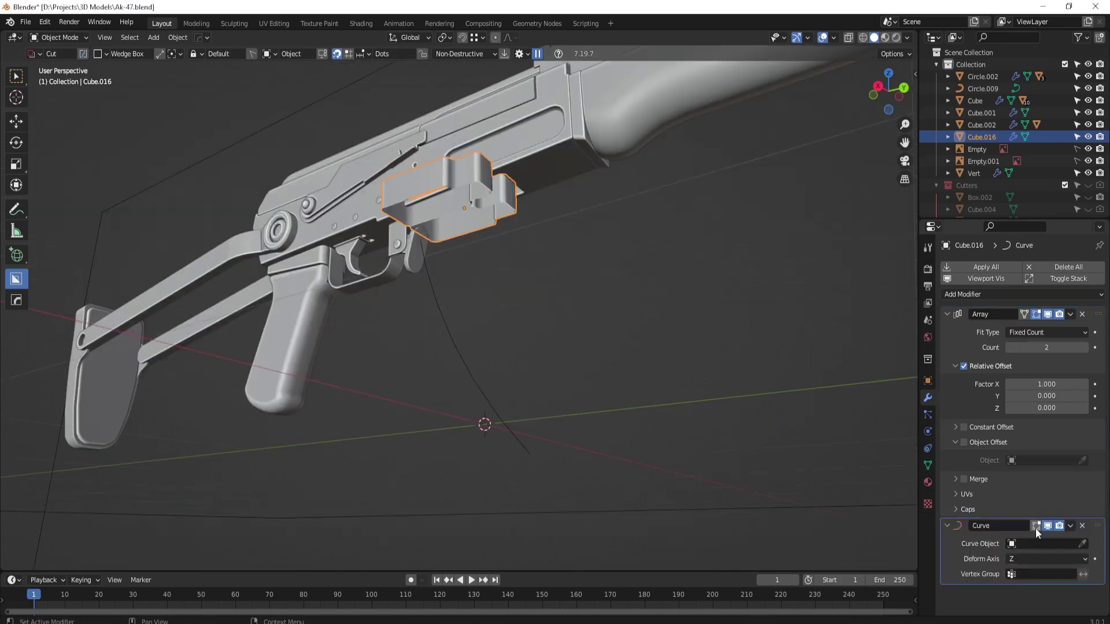
Choose the axis the magazine block bends along in its Curve modifier
click(1029, 558)
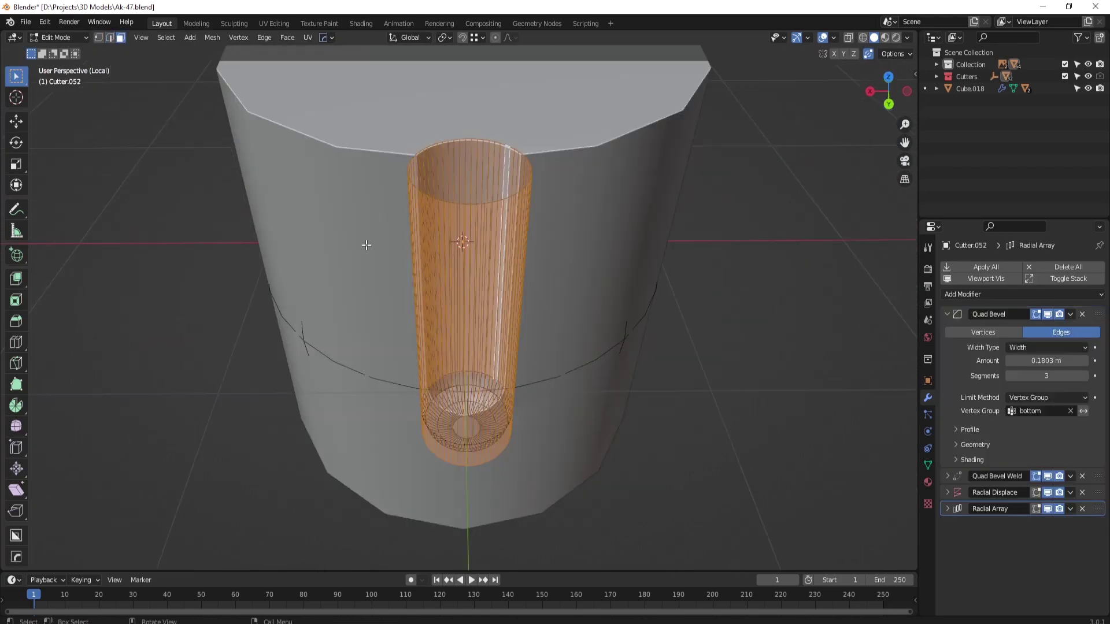
Select a ring of edges on the groove cutter in edge select mode
key(2)
ctrl+alt+click(448, 270)
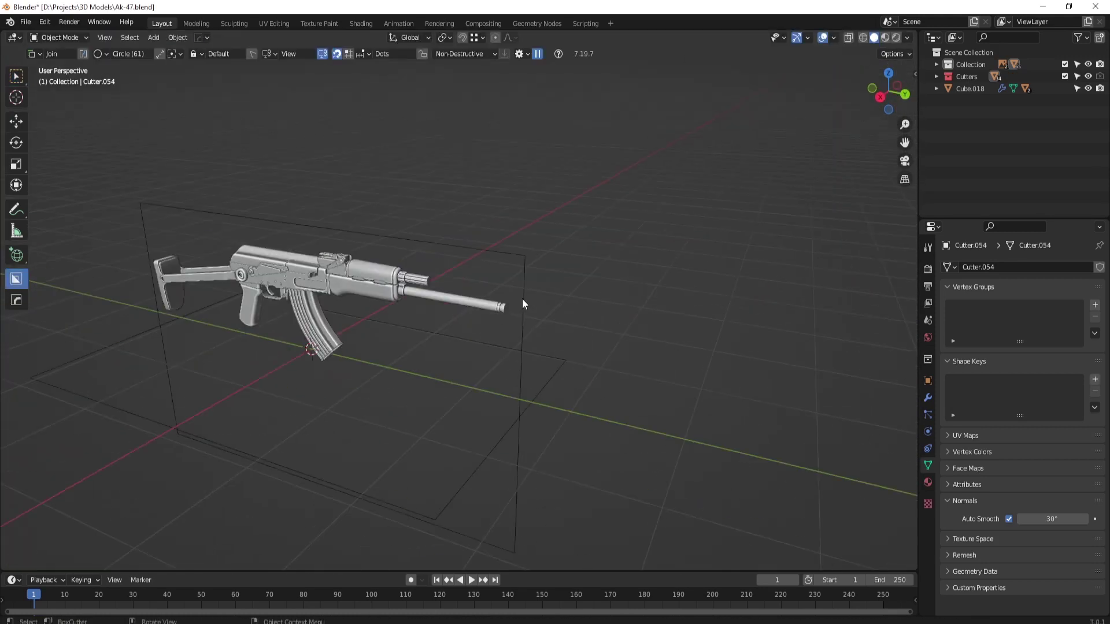
Isolate the muzzle cutter and delete its inner faces, leaving an open ring
middle_drag(455, 373, 550, 279)
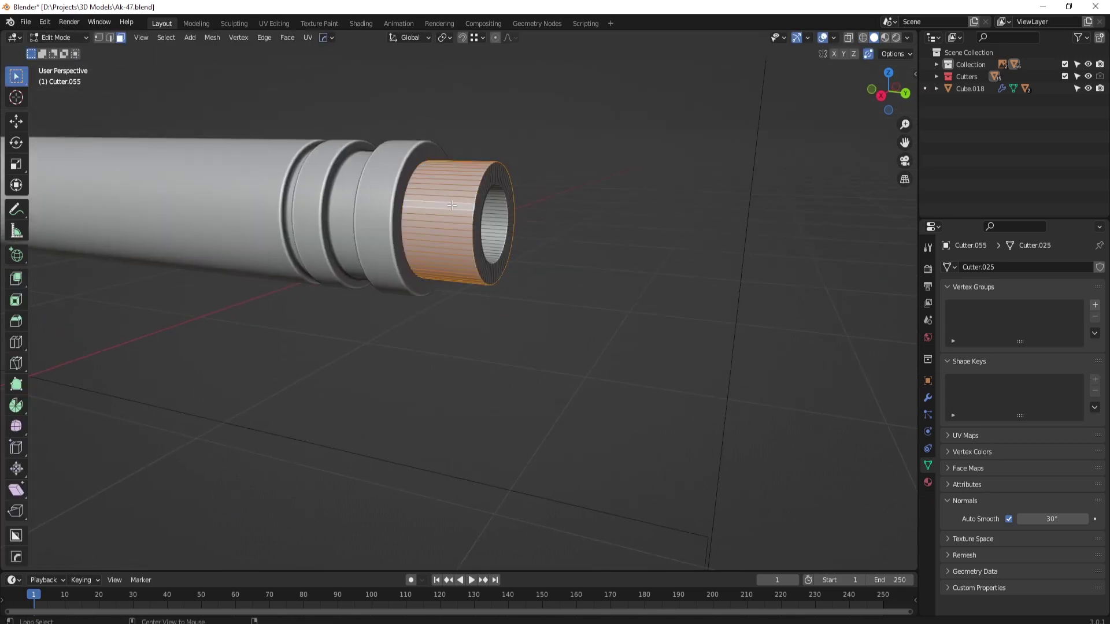
scroll(358, 168, up, 3)
key(Tab)
key(KP_Divide)
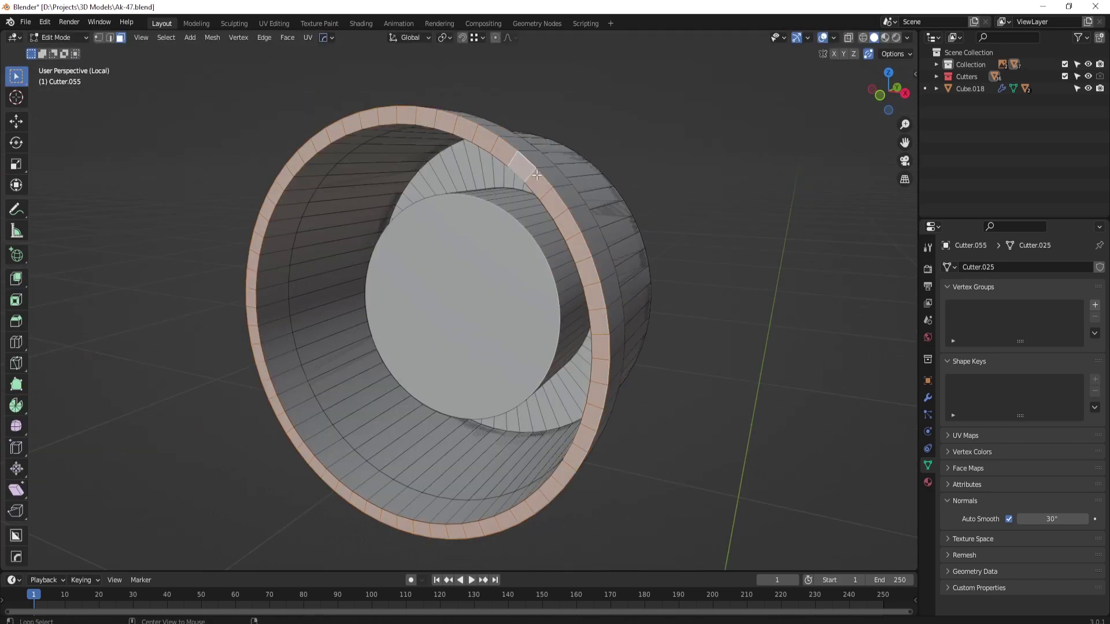
alt+click(536, 175)
middle_drag(537, 175, 554, 238)
key(x)
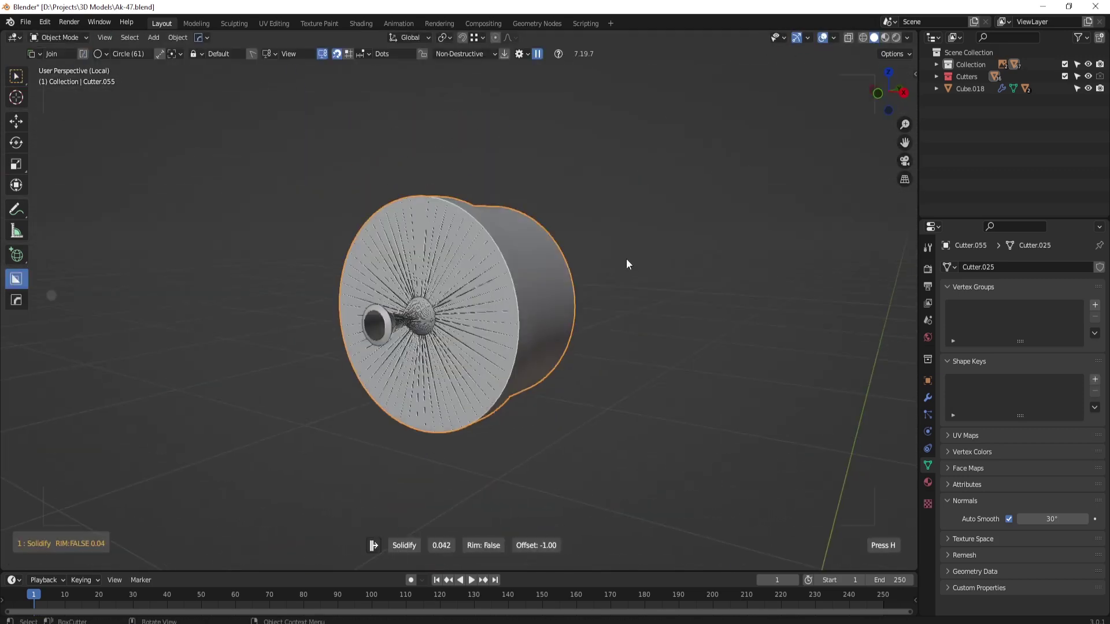
Solidify the muzzle ring to give it thickness
click(575, 198)
middle_drag(574, 198, 504, 283)
key(q)
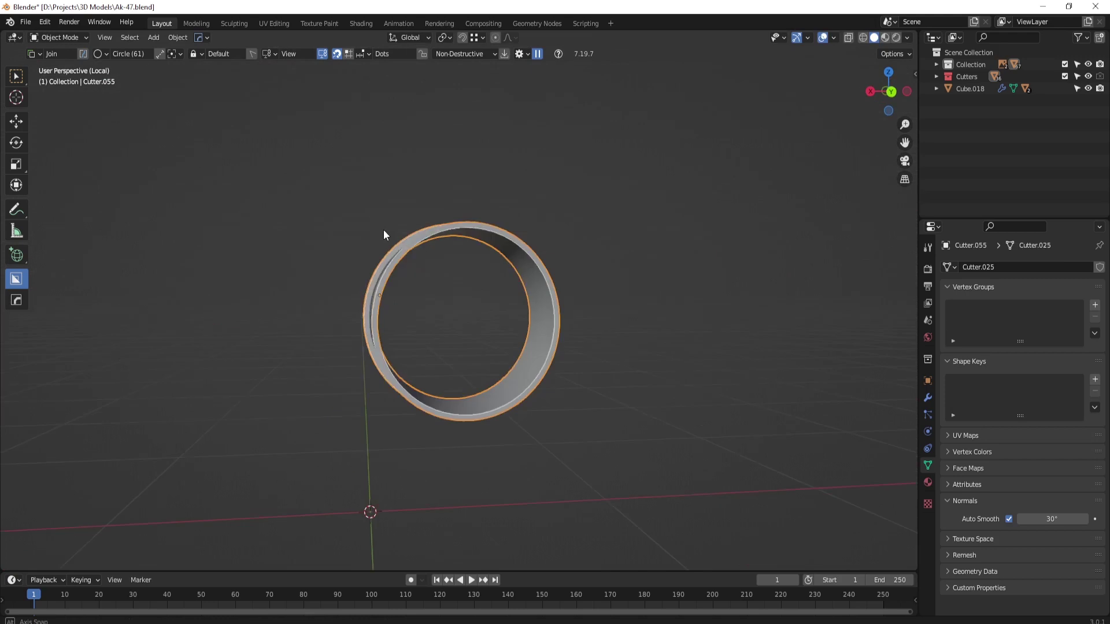
key(KP_7)
click(178, 37)
click(349, 171)
Box-cut a slot into the muzzle ring and radial-array it around the ring
key(d)
drag(474, 329, 473, 330)
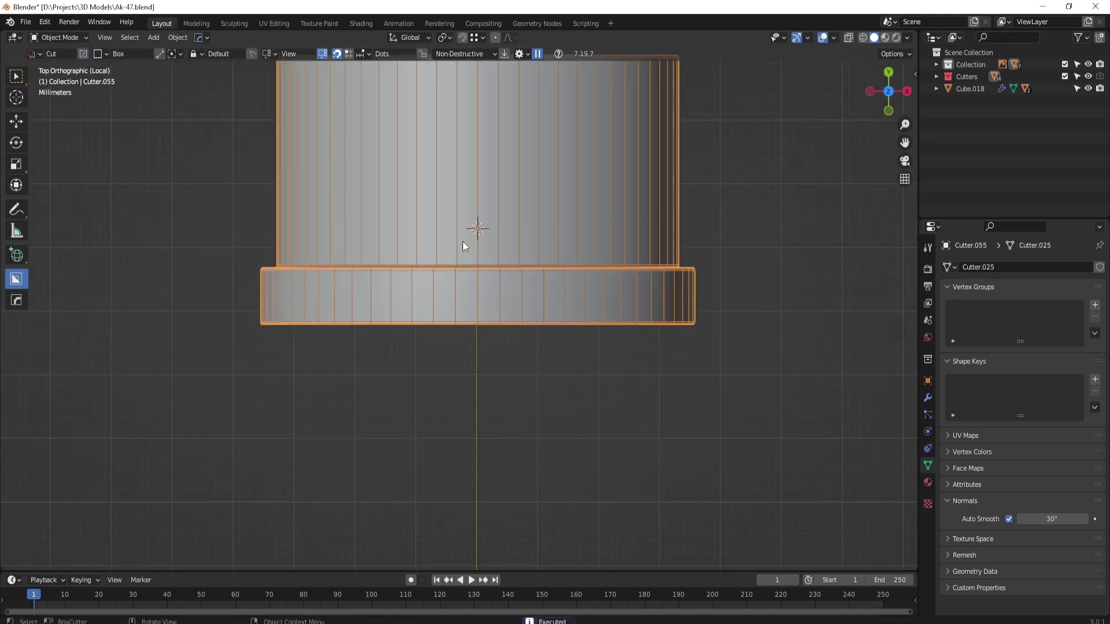
middle_drag(471, 236, 494, 303)
click(584, 324)
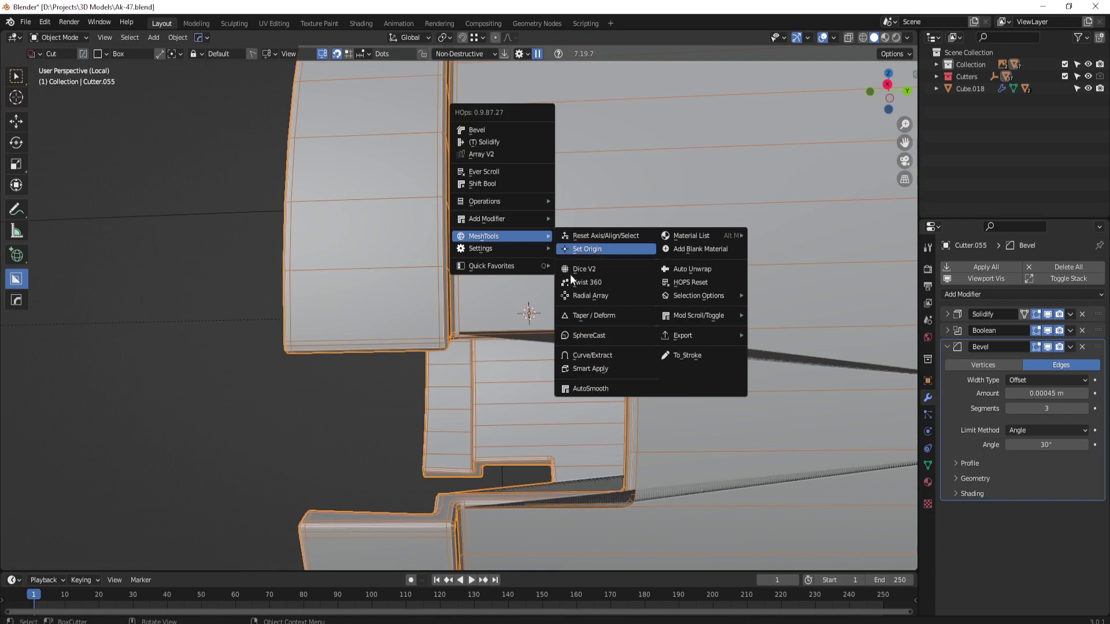
Leave isolation and scale the slotted muzzle piece on the barrel tip
key(Tab)
key(Tab)
key(KP_Divide)
key(s)
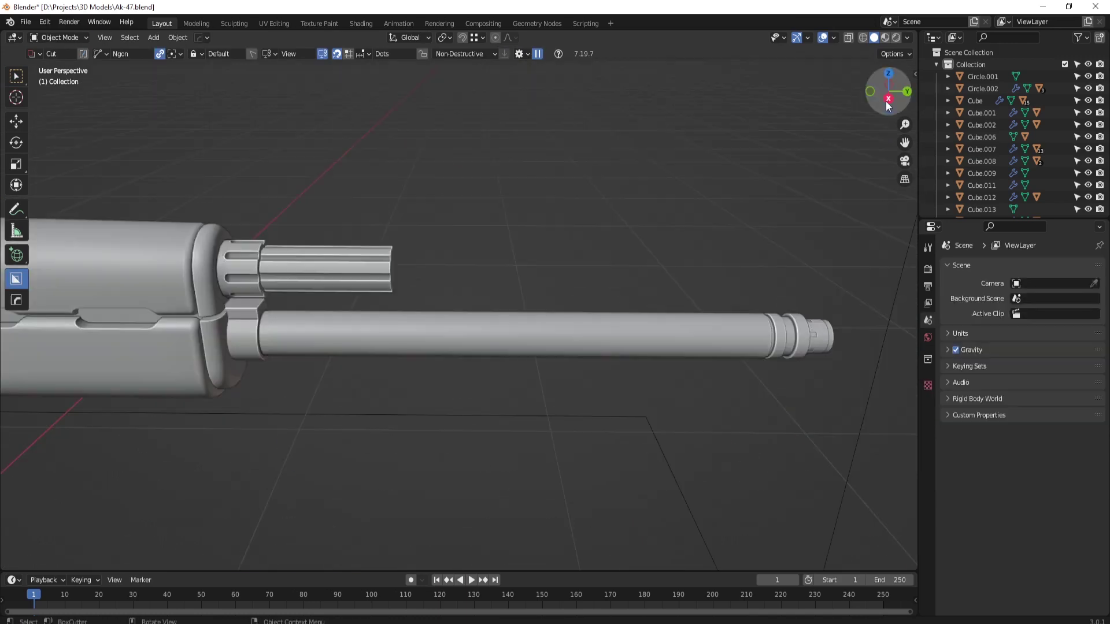
Switch to Right Ortho view with the navigation gizmo
click(888, 100)
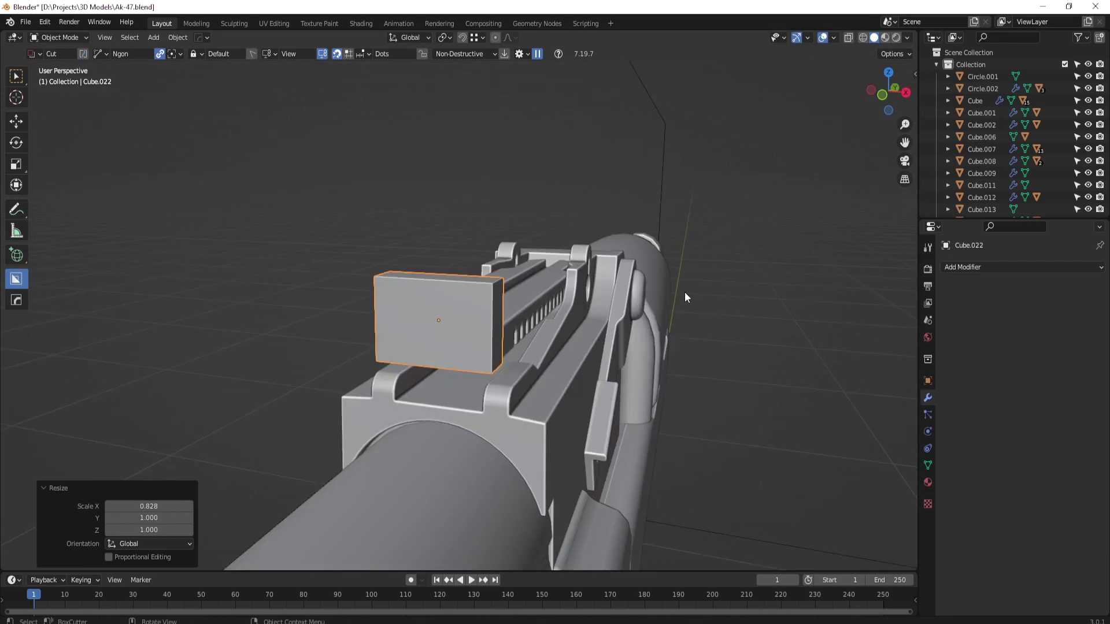
Set the viewport to Right Ortho, looking at the rifle from the side
key(KP_3)
click(447, 338)
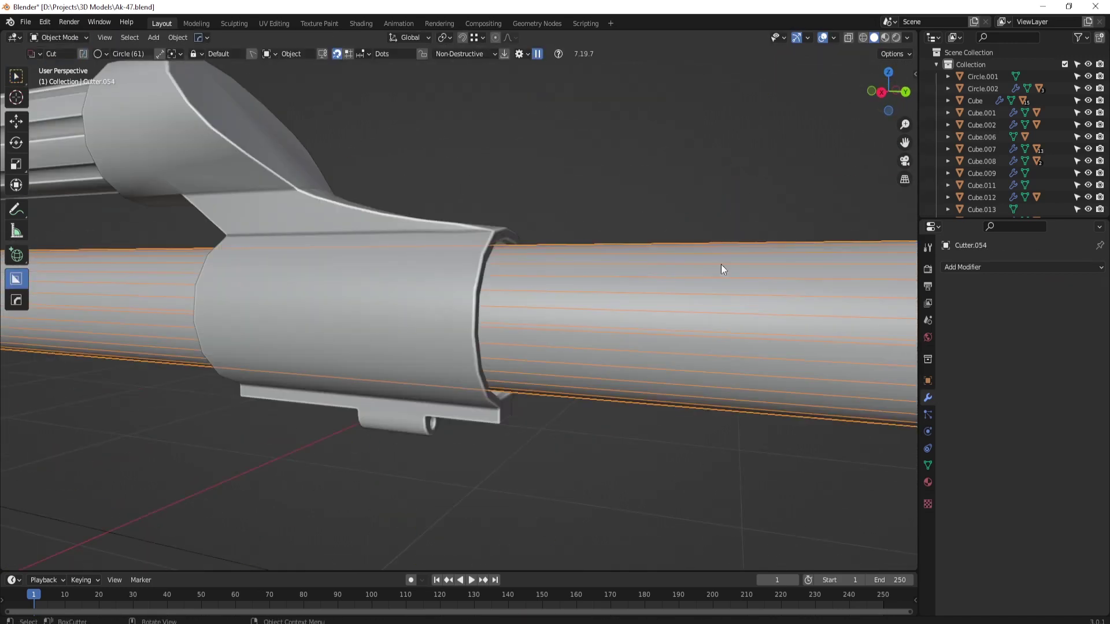
Pull the view back to show the rifle's front half
middle_drag(590, 379, 629, 359)
Zoom in and rotate the view along the rifle toward the front sight base
scroll(629, 359, up, 5)
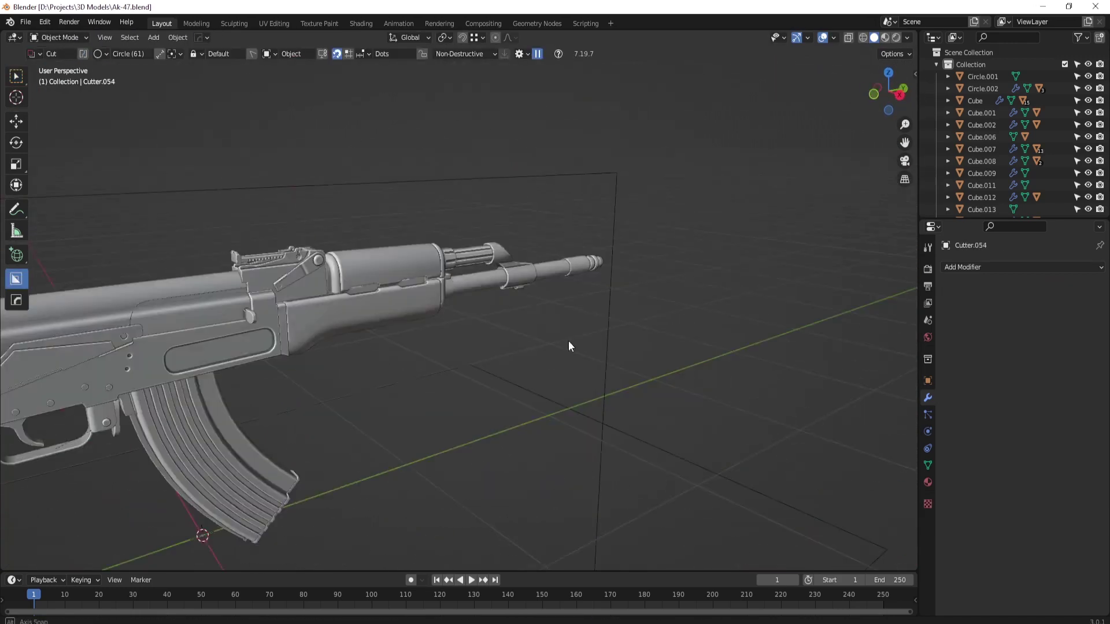
middle_drag(568, 341, 598, 332)
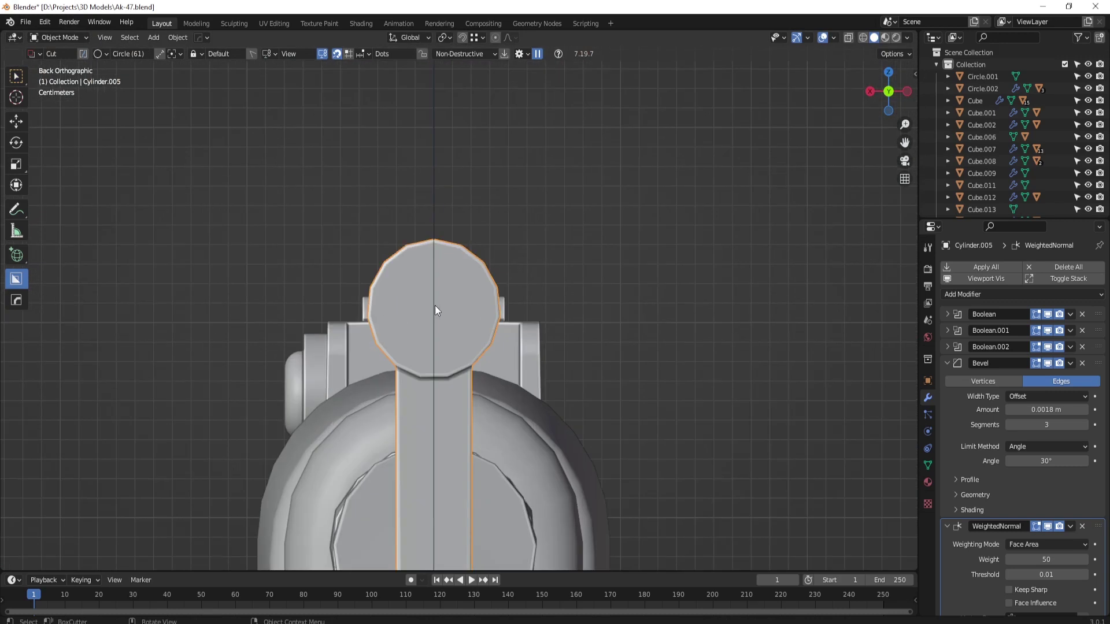
Cut a round hole into the front sight post, then save the AK-47 file
mouse_move(435, 305)
mouse_down()
mouse_move(493, 373)
mouse_move(488, 356)
mouse_up()
middle_drag(488, 356, 624, 345)
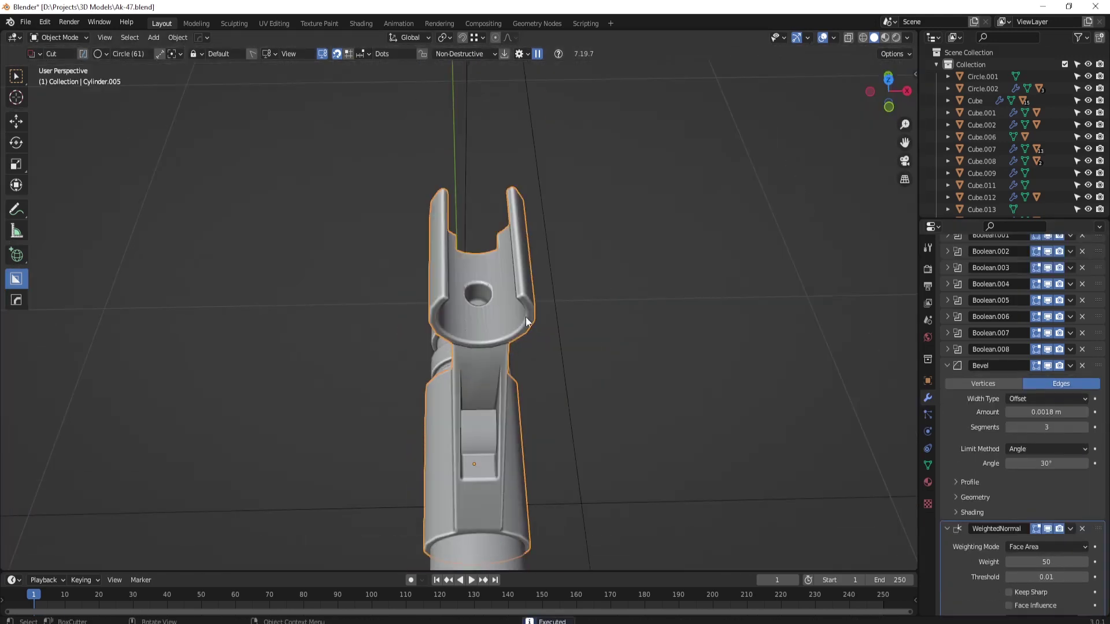
key(ctrl+s)
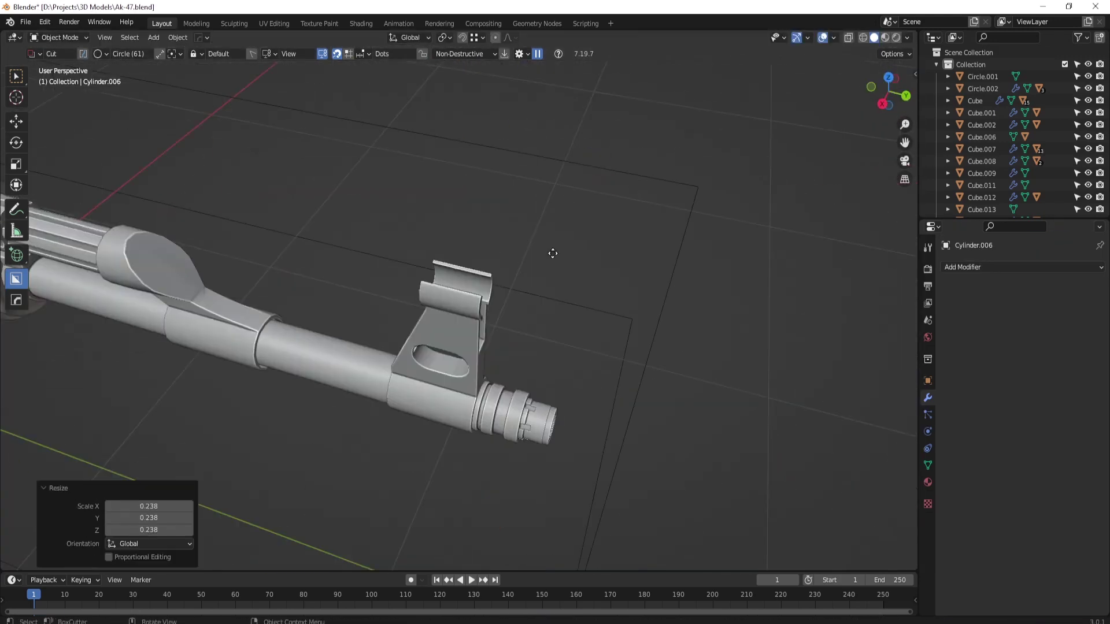